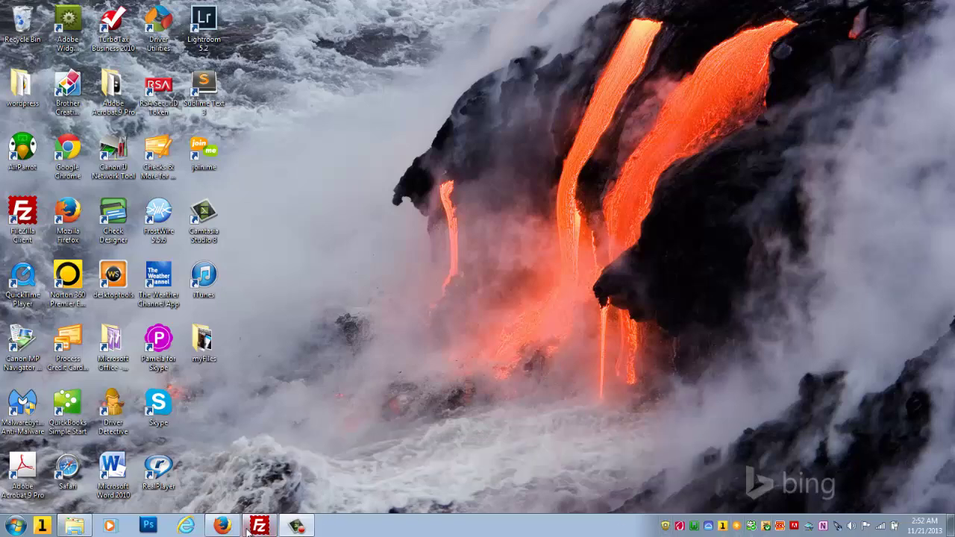
Step: Download the WordPress 3.7.1 zip from Firefox and open it in Windows Explorer
click(223, 526)
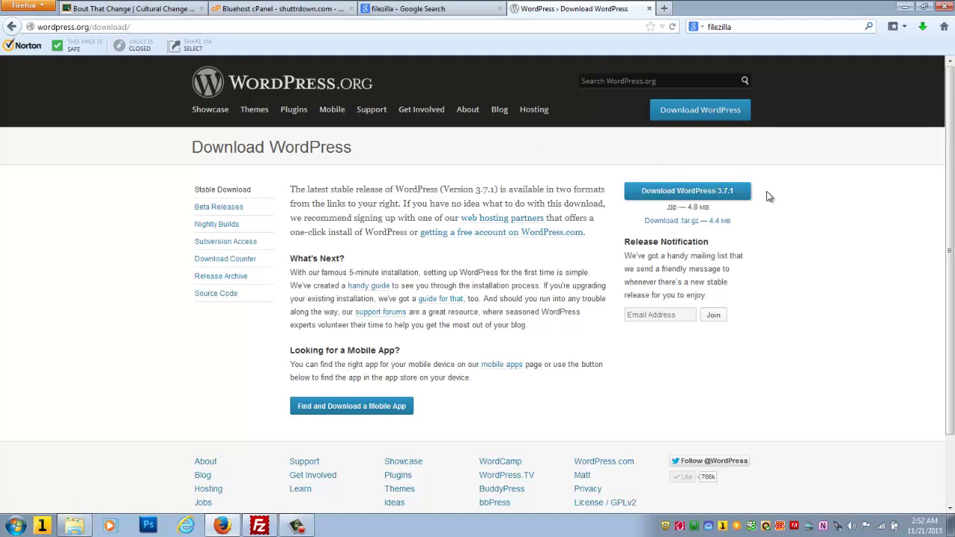
click(714, 195)
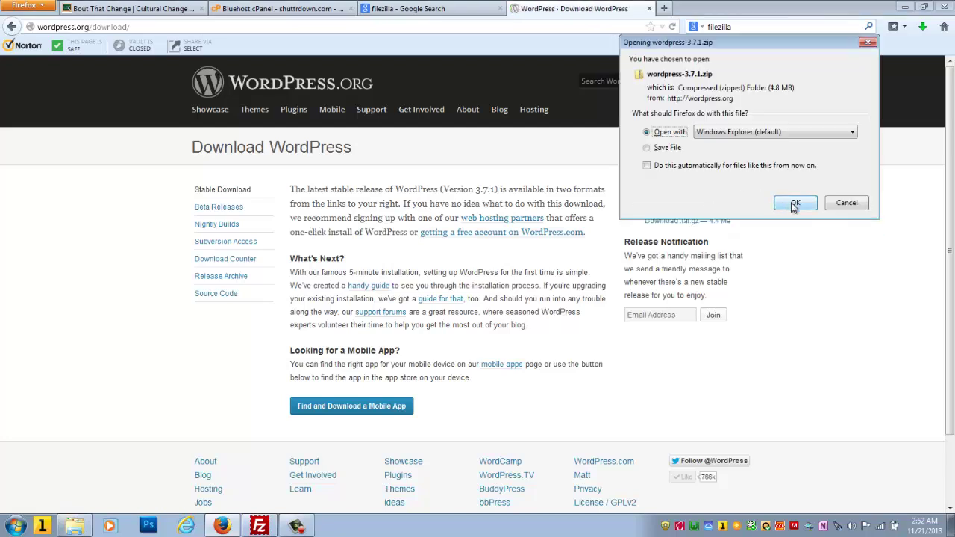
click(794, 203)
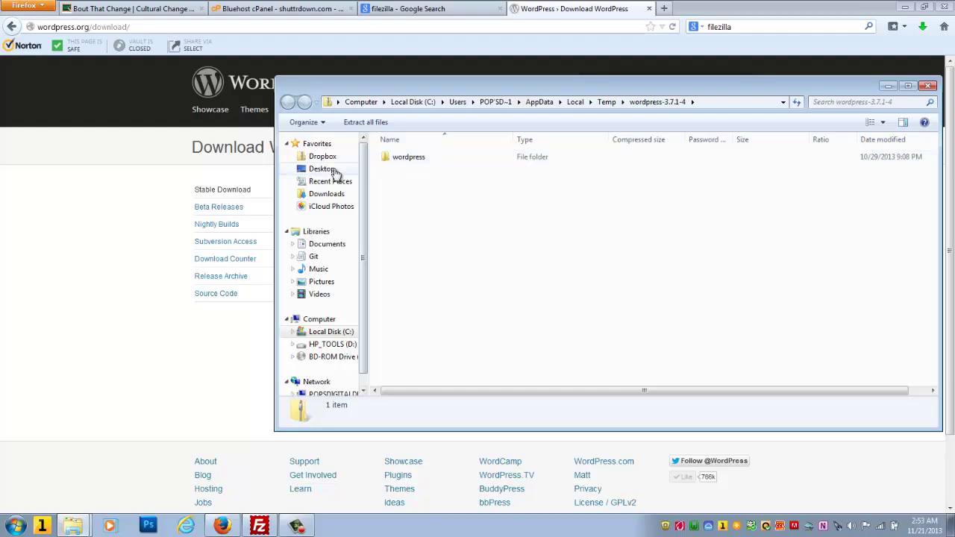
Step: Copy the wordpress folder from the zip onto the Desktop, then close the zip window
mouse_move(401, 161)
mouse_down()
mouse_move(315, 171)
mouse_move(401, 173)
mouse_up()
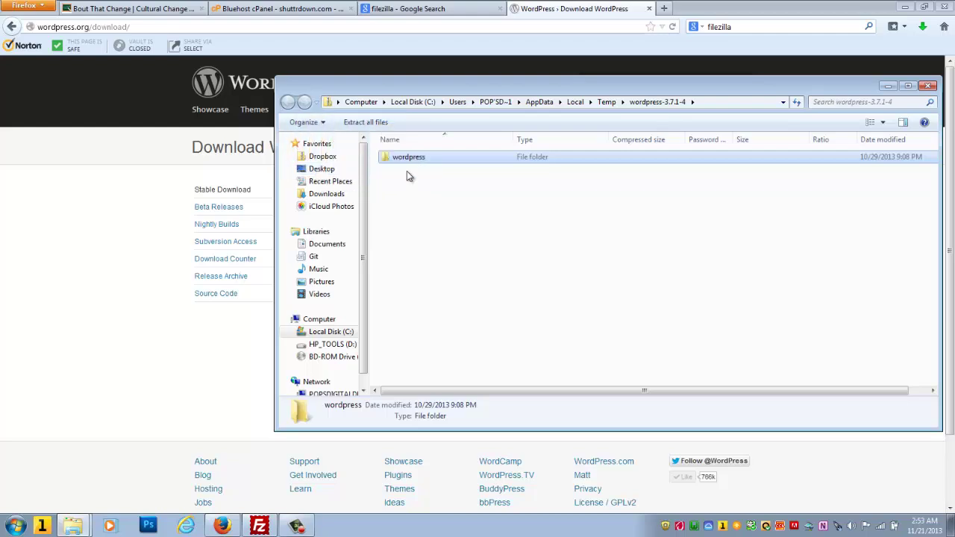
click(926, 85)
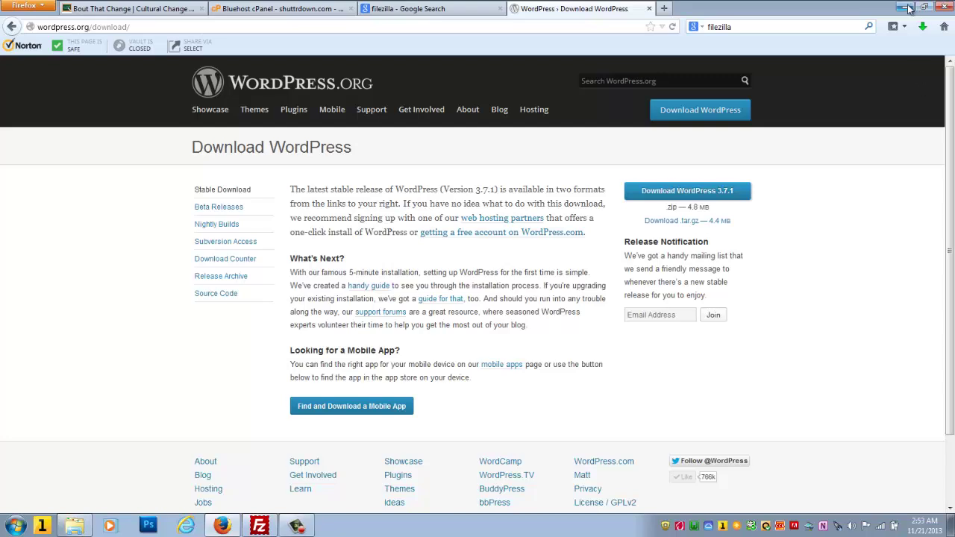
Step: Switch to the 'filezilla - Google Search' tab in Firefox
click(395, 10)
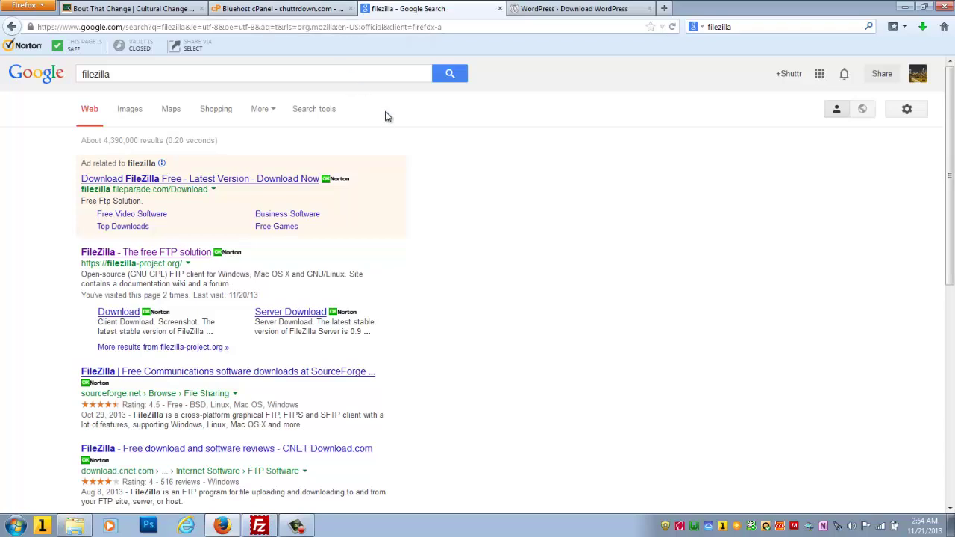
Step: Go to the Bluehost cPanel tab and open its FTP Accounts page
click(300, 16)
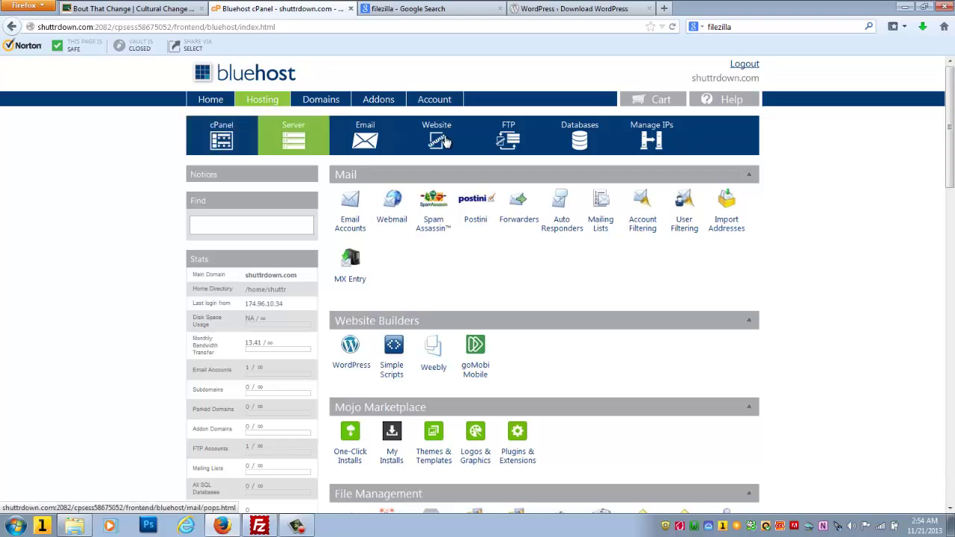
click(521, 150)
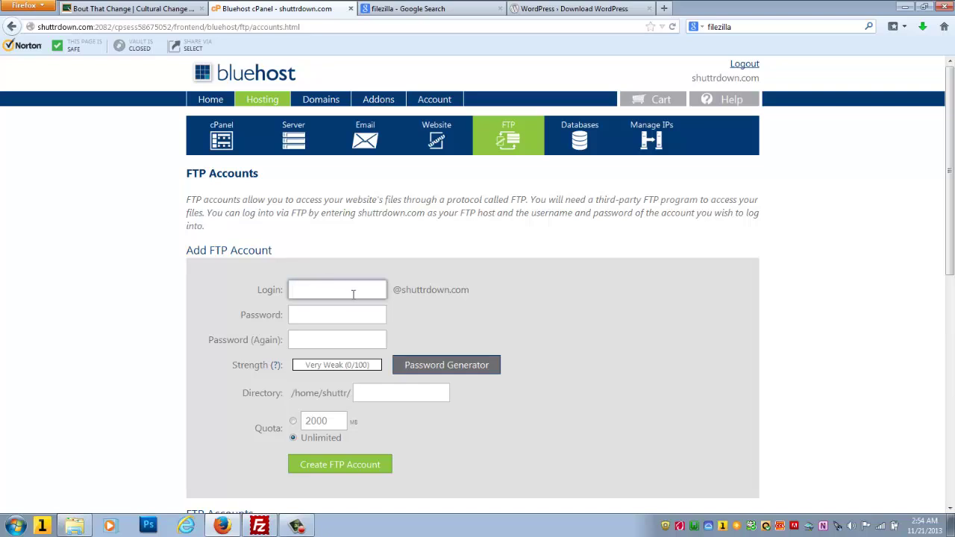
Step: Set the Add FTP Account directory to public_html, leaving login and password blank
drag(395, 289, 475, 292)
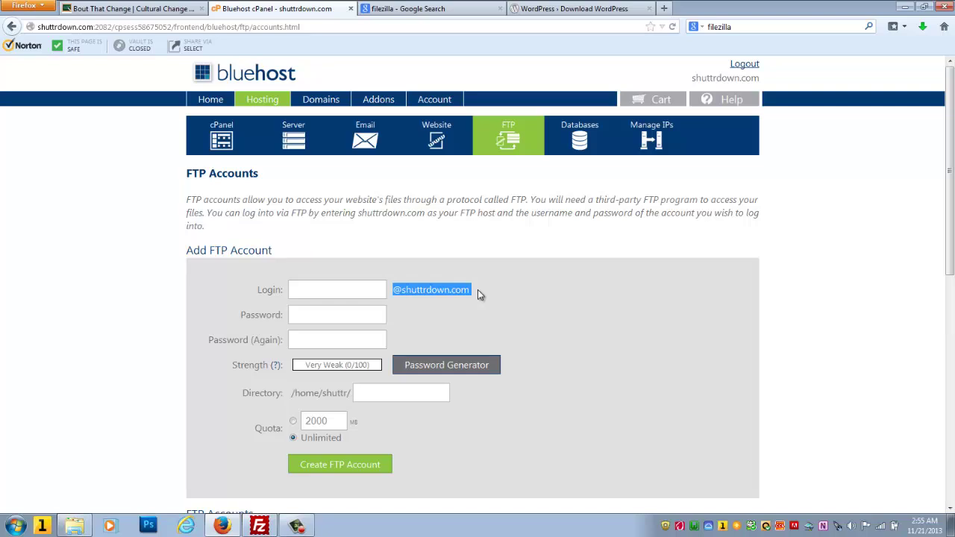
click(324, 315)
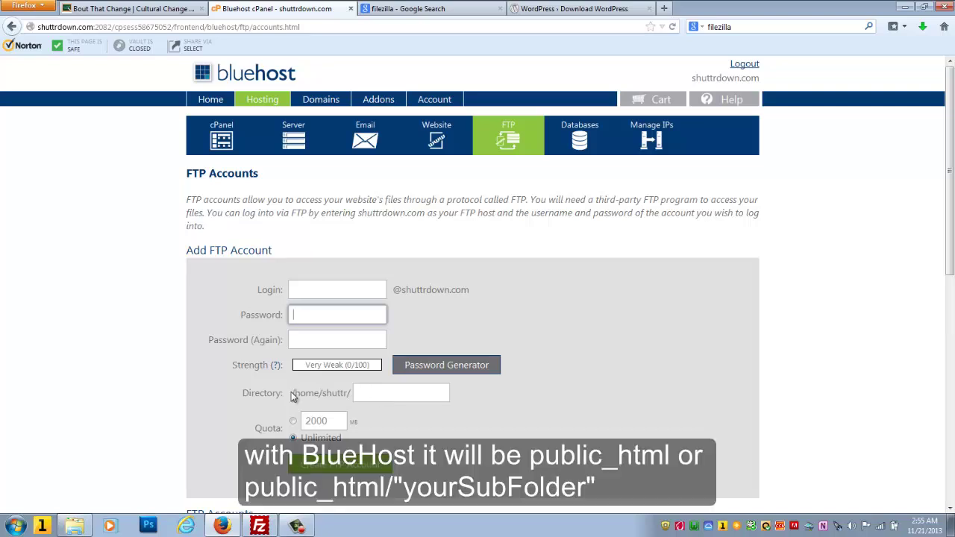
click(293, 396)
drag(292, 397, 364, 393)
click(378, 395)
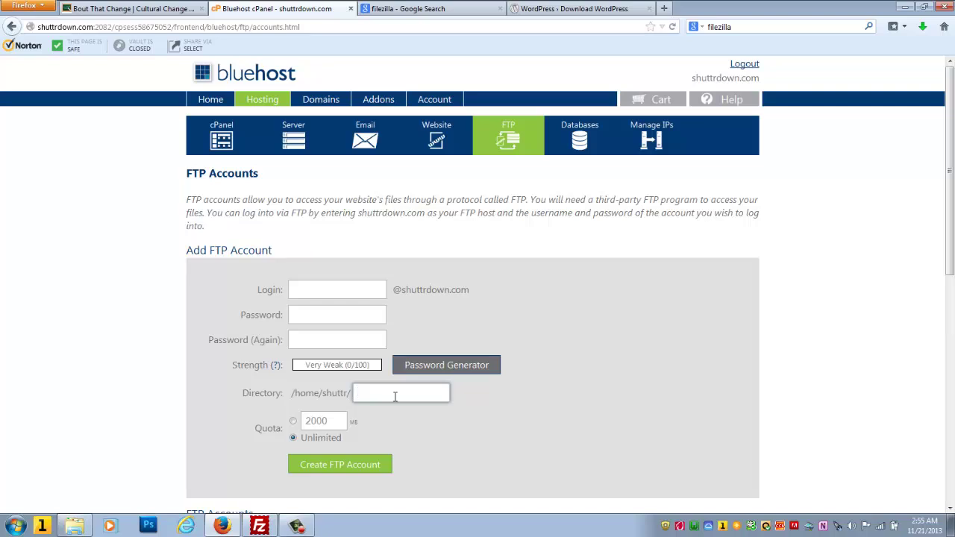
text(pu)
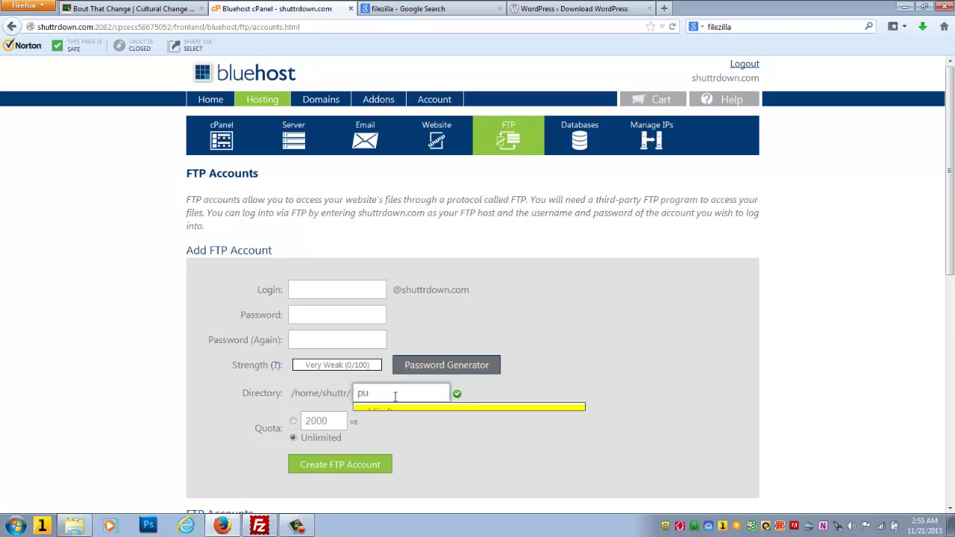
text(bli)
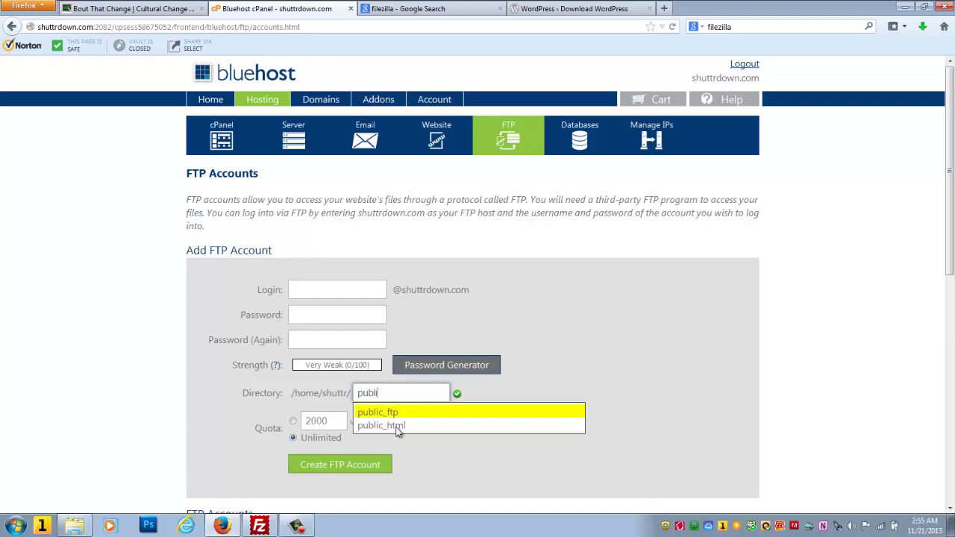
click(397, 431)
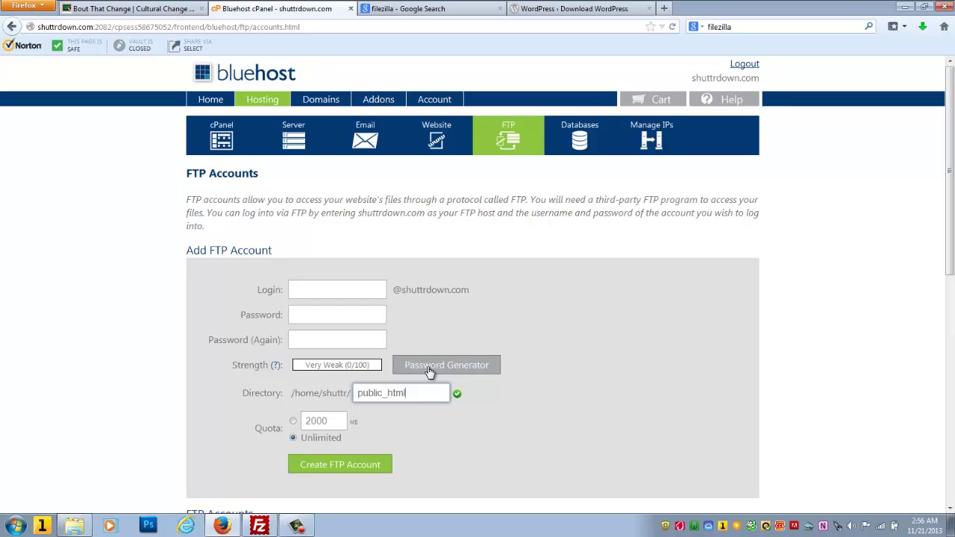
Step: Generate and copy a Very Strong (100/100) password and apply it to both password fields
click(429, 372)
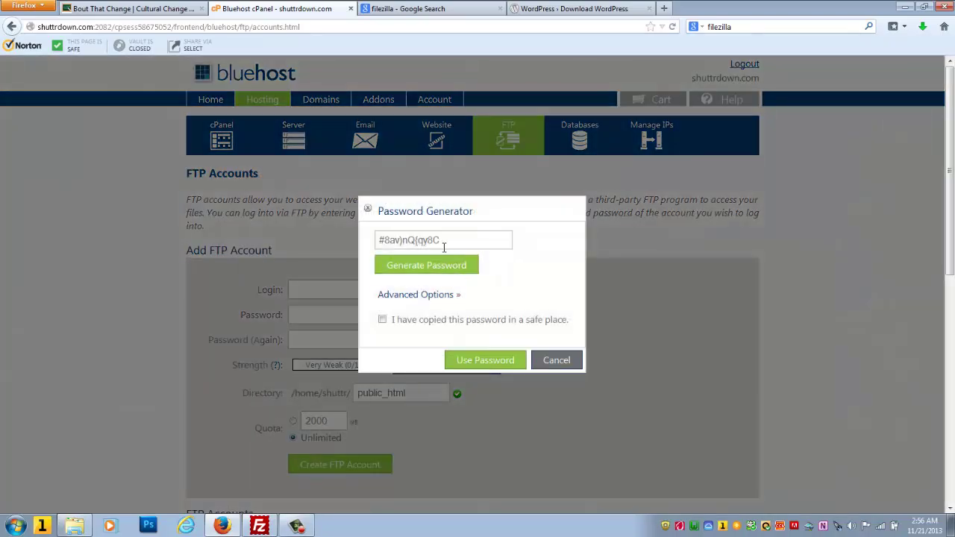
drag(444, 239, 379, 240)
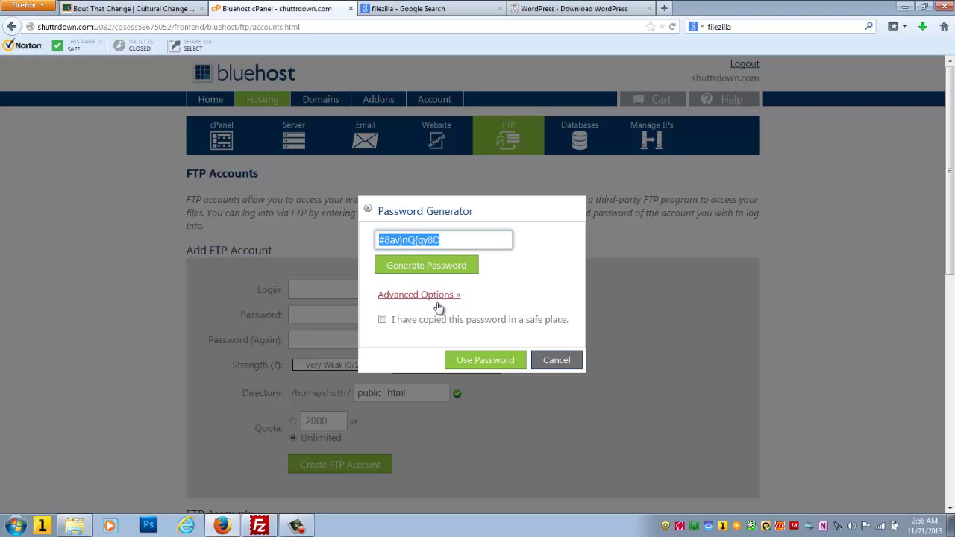
click(382, 320)
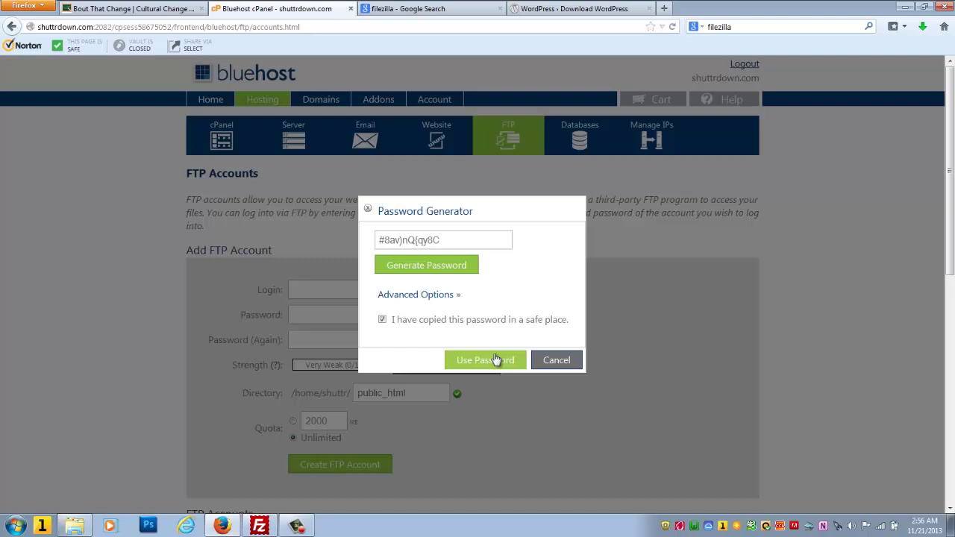
click(496, 360)
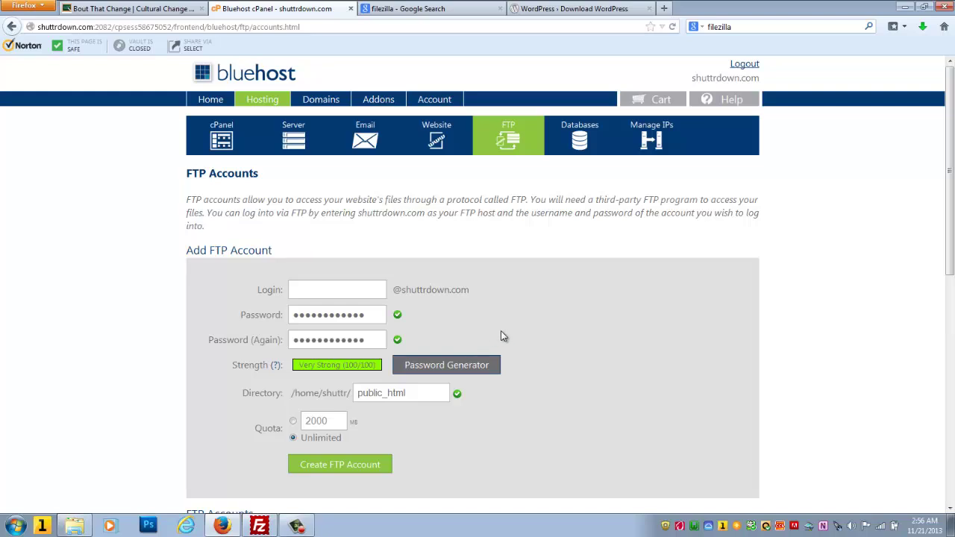
scroll(500, 331, down, 2)
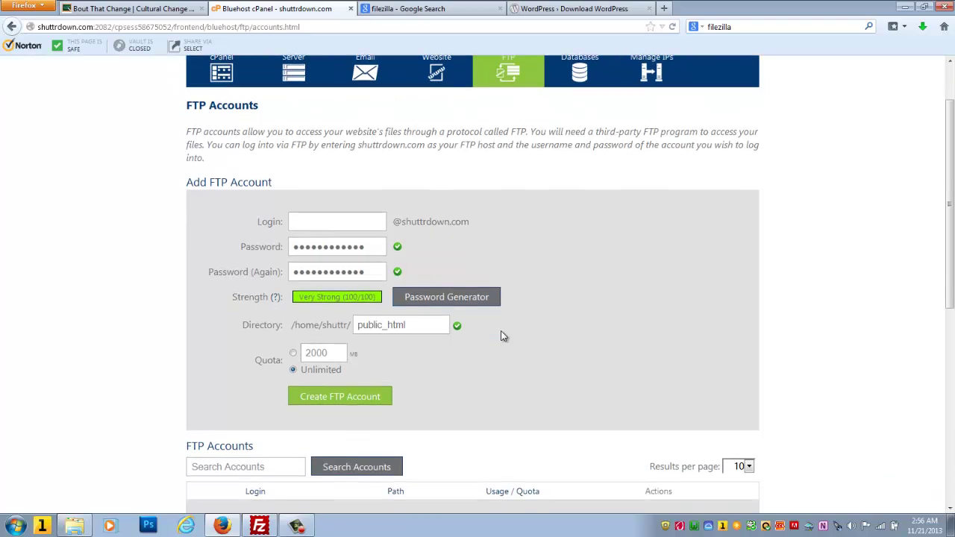
scroll(500, 336, down, 2)
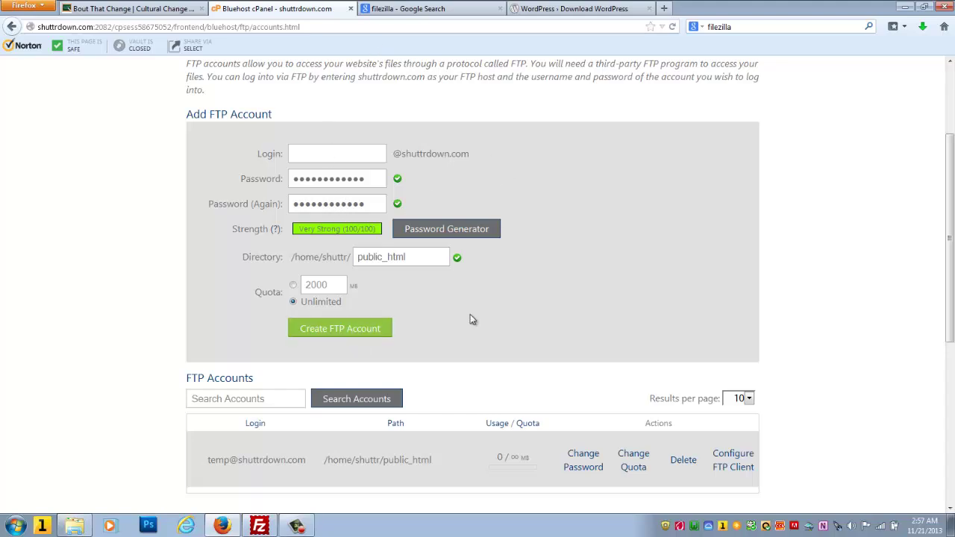
mouse_move(272, 526)
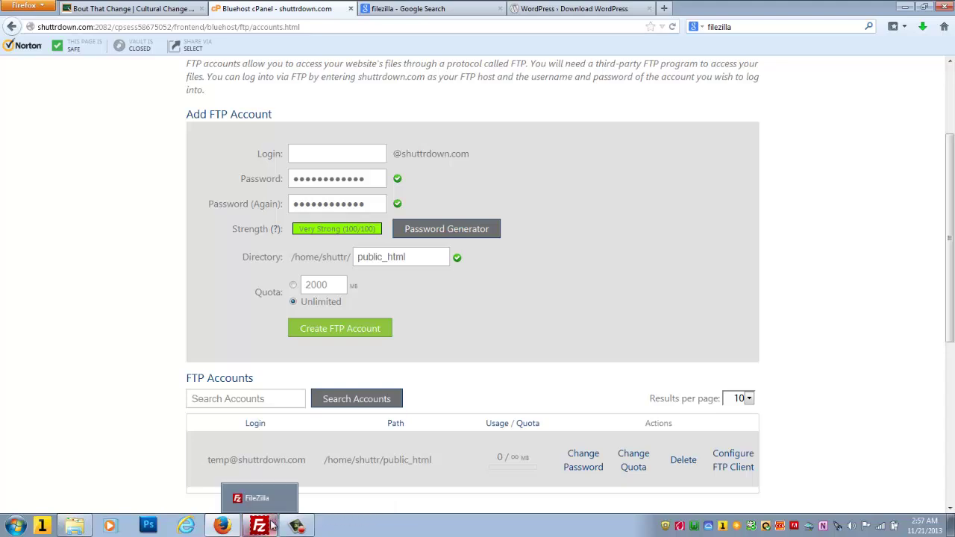
Step: Browse FileZilla's local site tree to the Desktop\wordpress folder
click(248, 494)
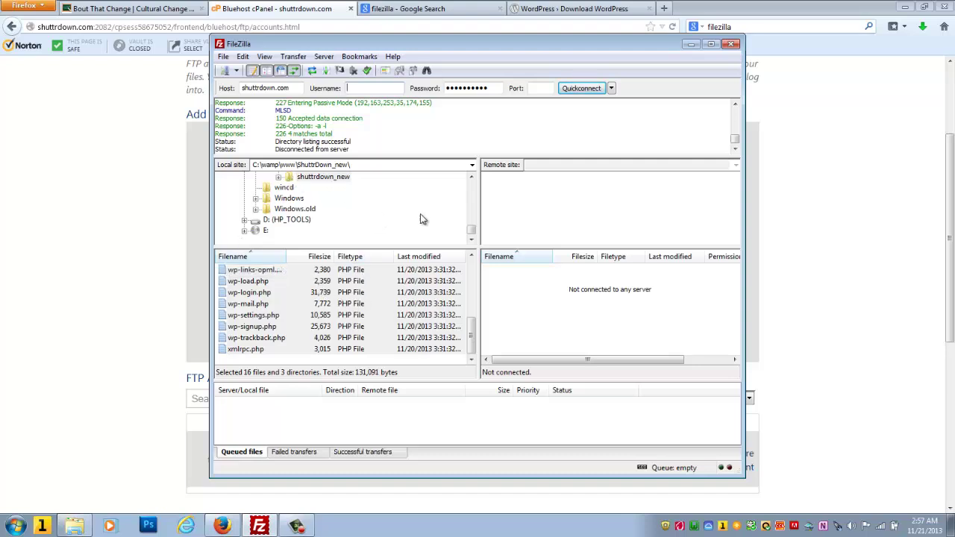
drag(473, 232, 472, 184)
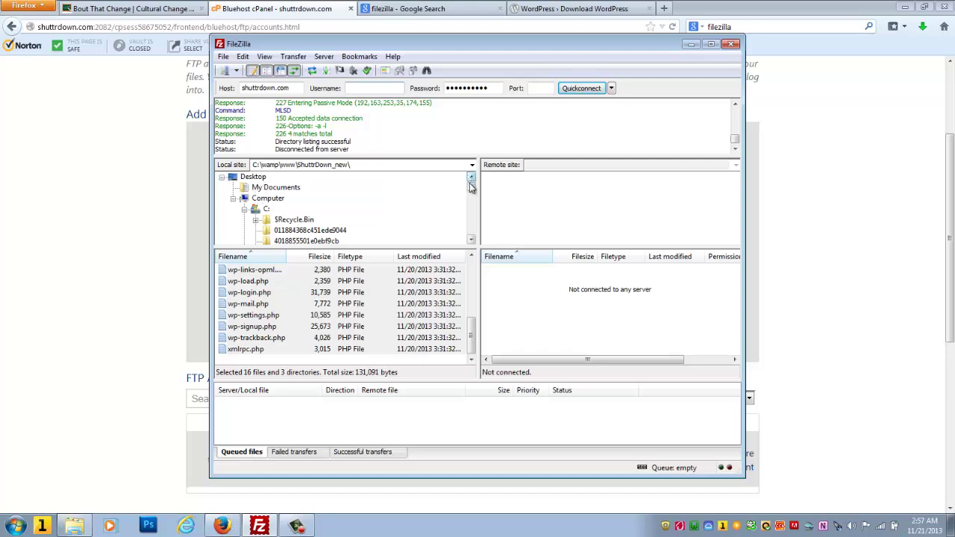
mouse_move(471, 188)
mouse_down()
mouse_move(472, 231)
mouse_move(471, 182)
mouse_up()
click(258, 178)
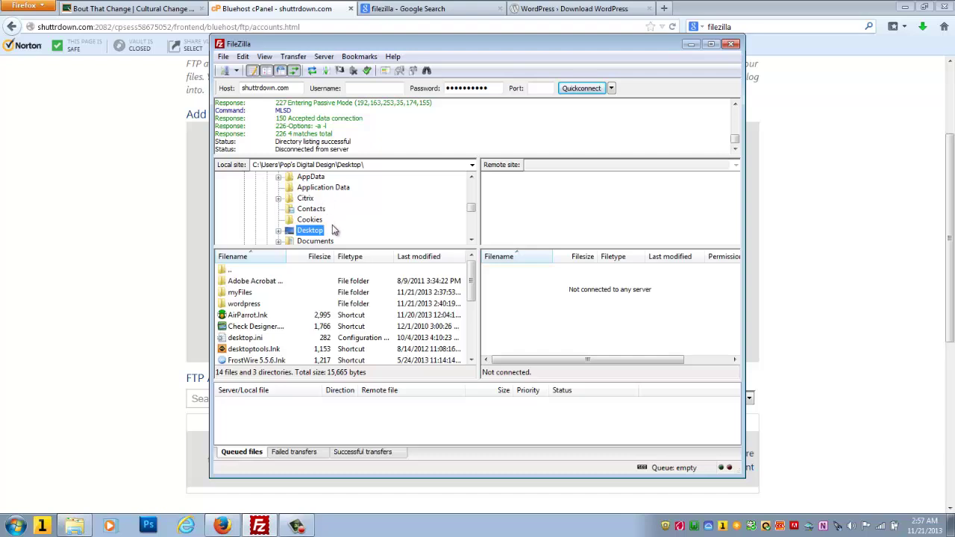
mouse_move(470, 212)
mouse_down()
mouse_move(471, 235)
mouse_move(472, 215)
mouse_up()
click(278, 177)
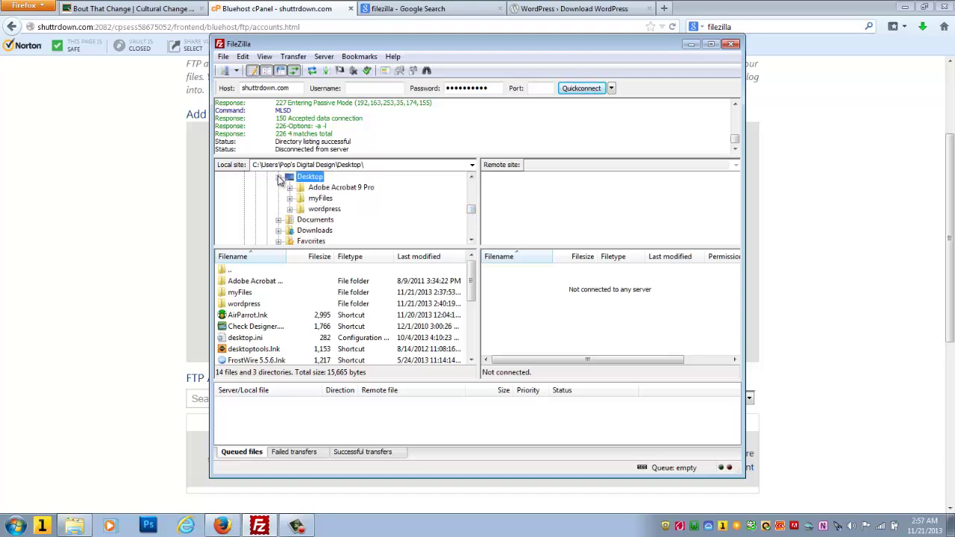
click(299, 211)
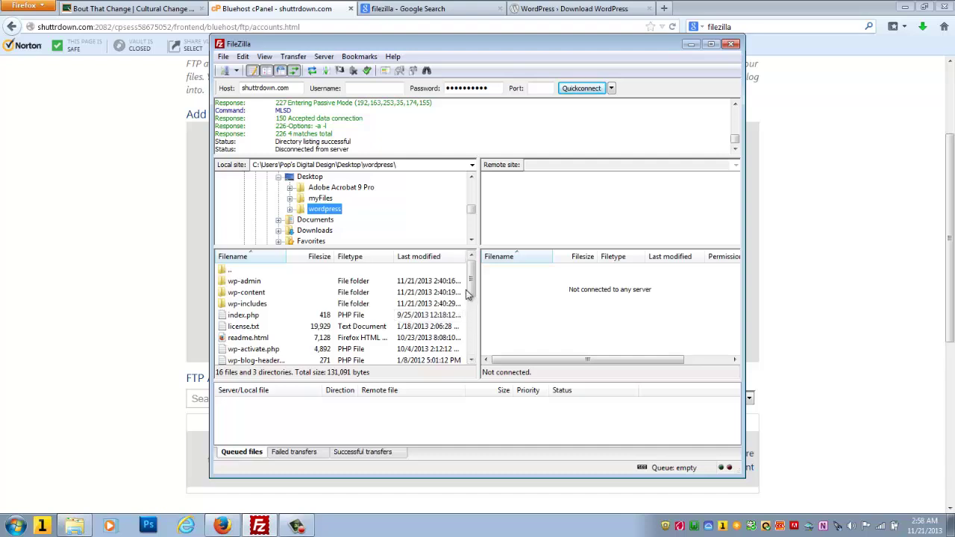
mouse_move(471, 282)
mouse_down()
mouse_move(473, 344)
mouse_move(473, 282)
mouse_up()
Step: Enter the FTP account's login as the username and Quickconnect to shuttrdown.com
click(375, 88)
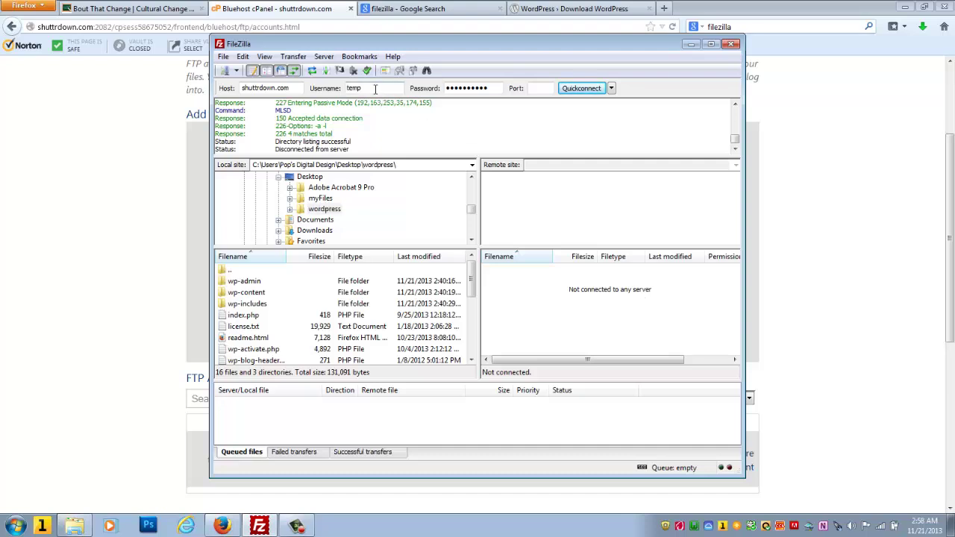
drag(371, 87, 318, 88)
click(390, 87)
click(575, 88)
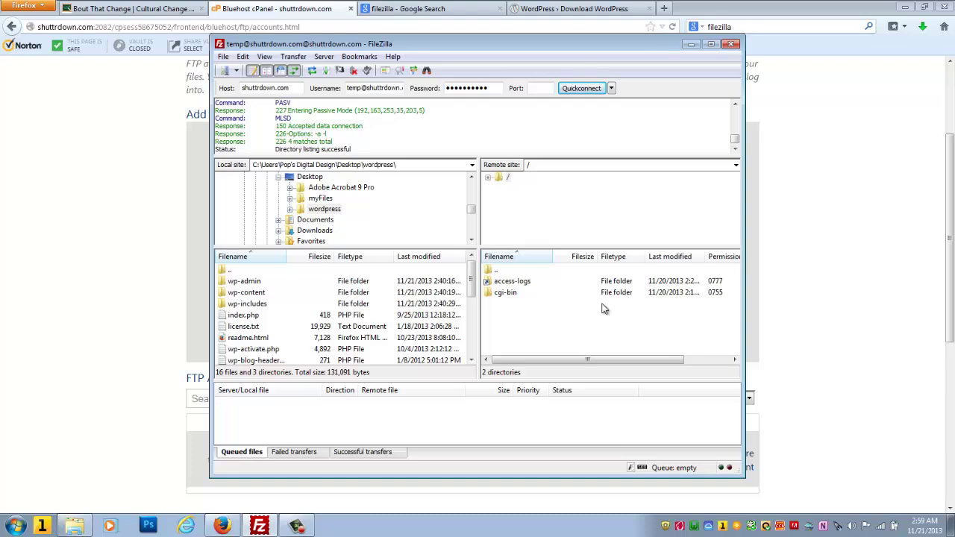
Step: Go up to the remote root folder / using the '..' entry
double_click(489, 270)
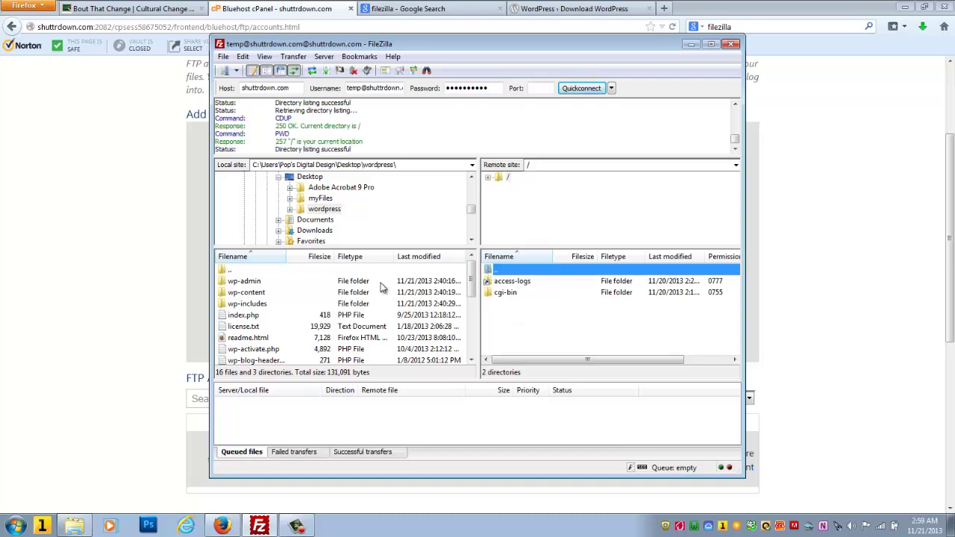
Step: Select all local WordPress entries, wp-admin through xmlrpc.php, and drag them to the server root
click(261, 281)
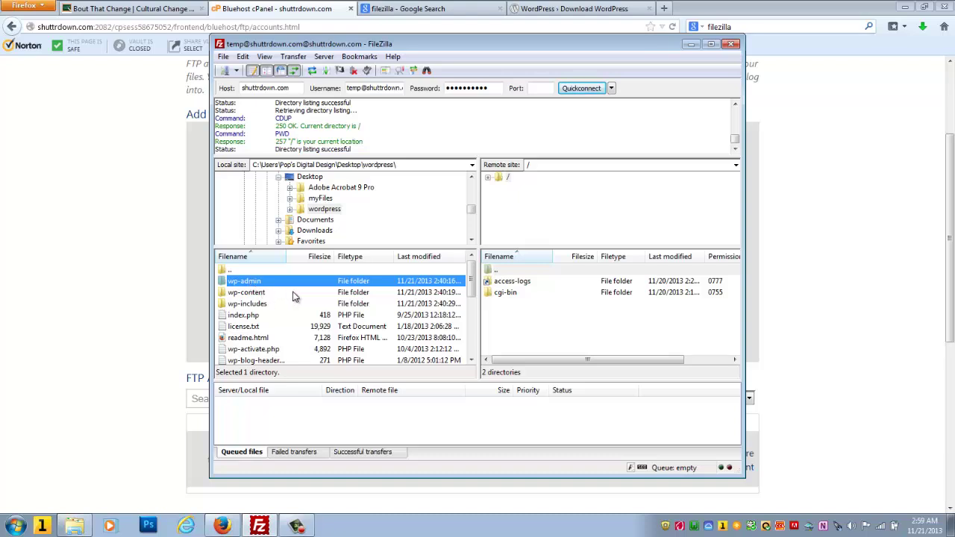
scroll(293, 297, down, 5)
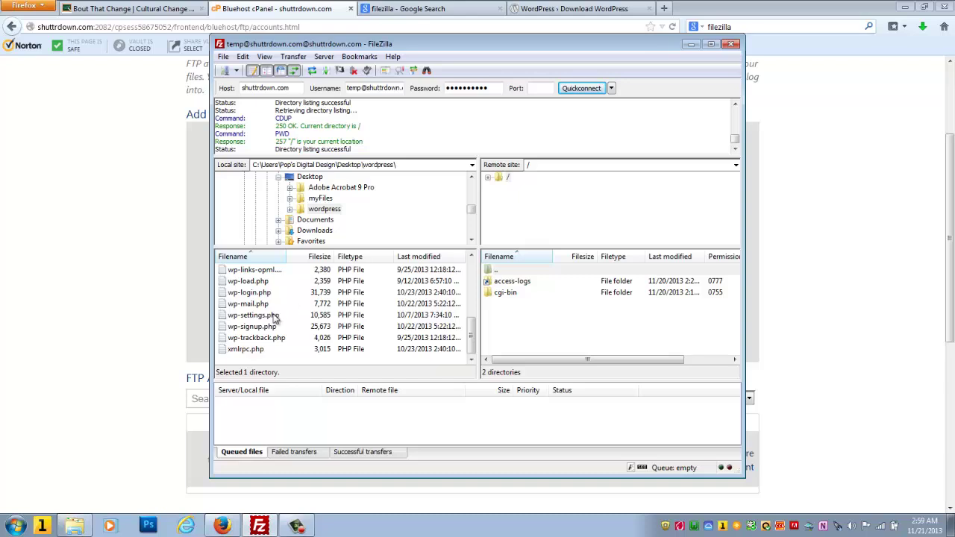
shift+click(244, 351)
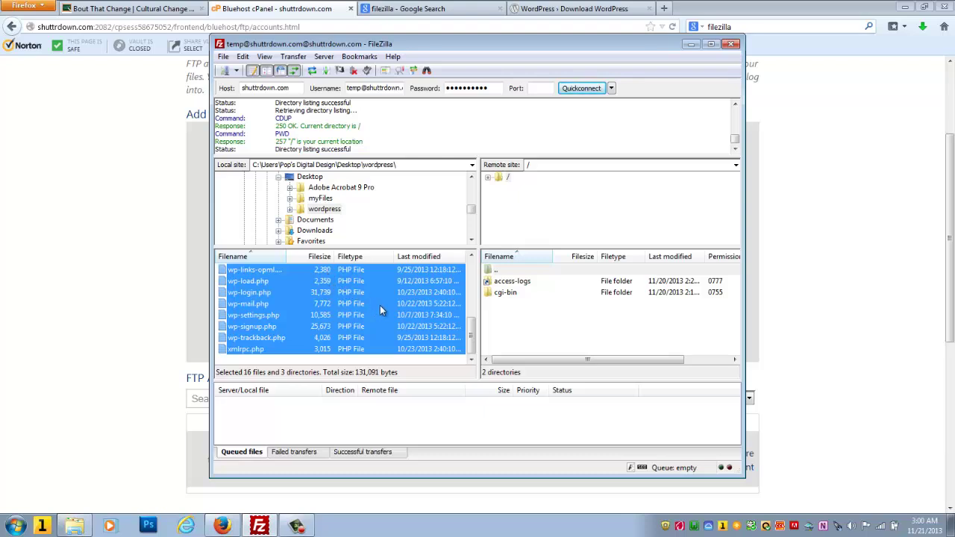
drag(380, 305, 506, 328)
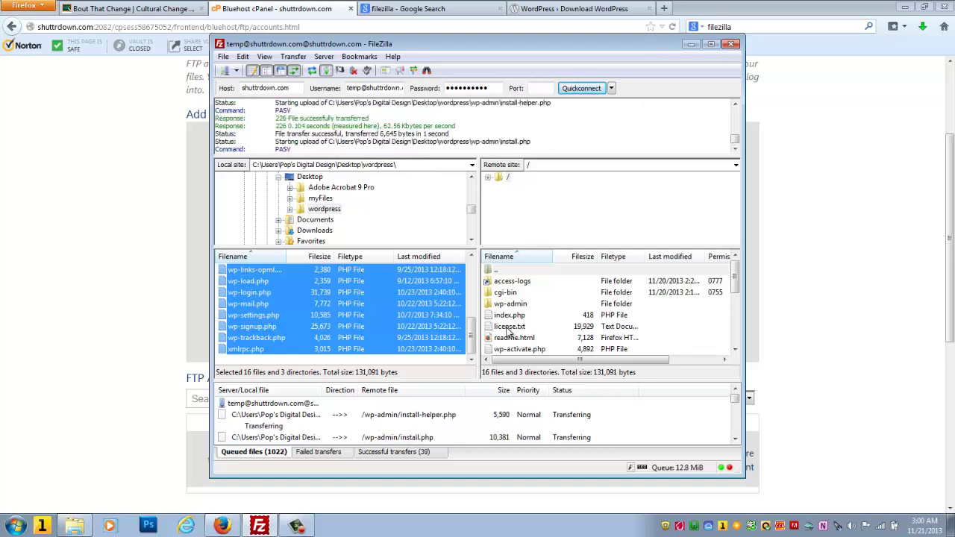
Step: Bring the Firefox cPanel page back to front and go to the MySQL Databases page
click(847, 143)
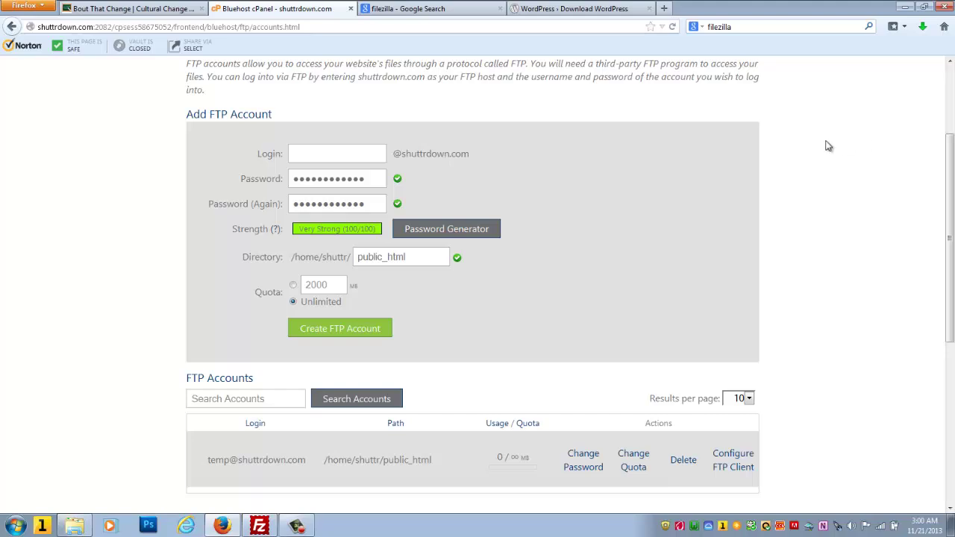
scroll(828, 146, down, 4)
scroll(828, 146, up, 6)
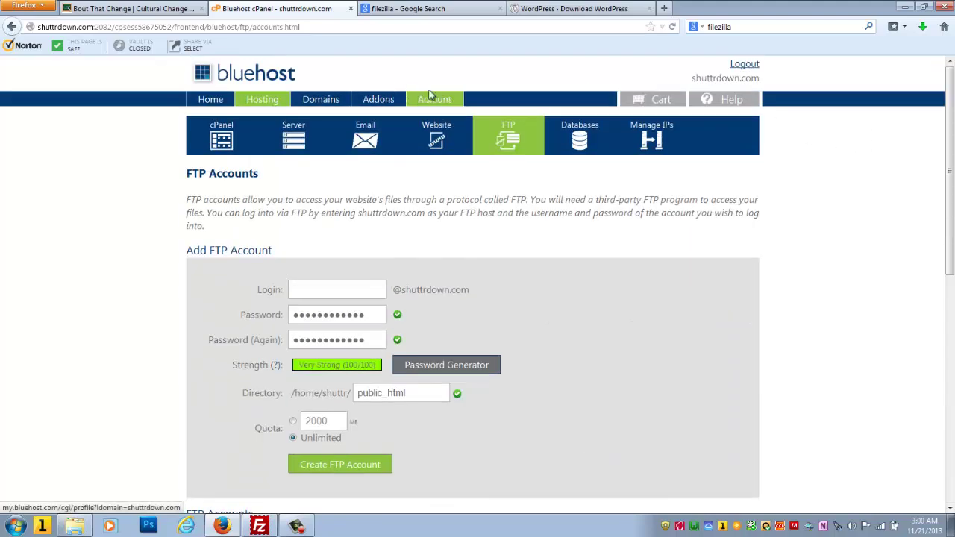
click(586, 146)
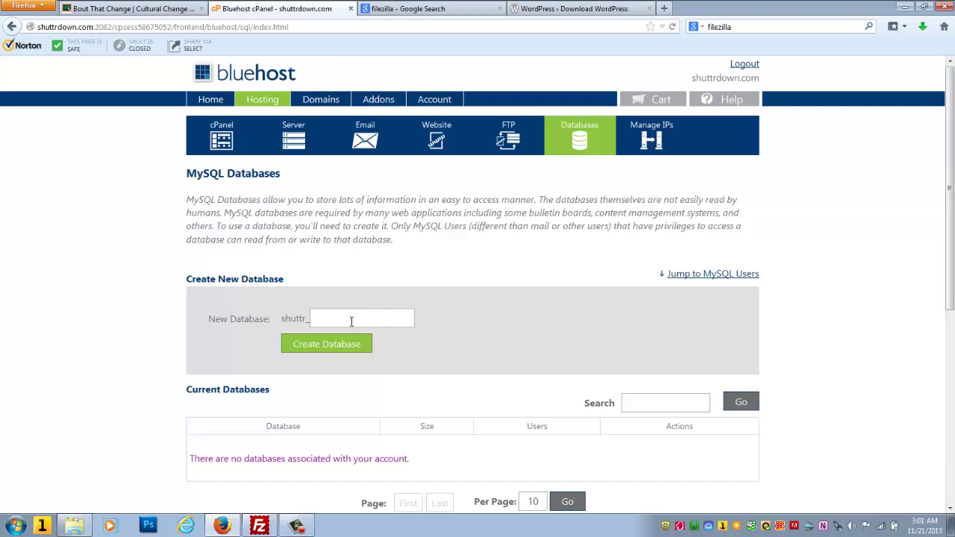
Step: Enter 'temp' after the fixed shuttr_ prefix and create the shuttr_temp database
click(339, 322)
text(temp)
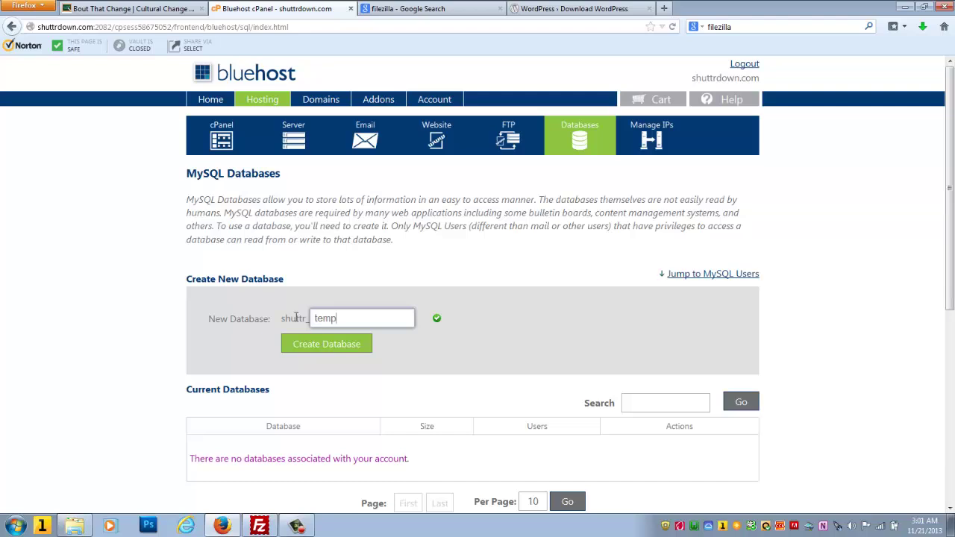
mouse_move(280, 317)
mouse_down()
mouse_move(312, 320)
mouse_move(281, 318)
mouse_up()
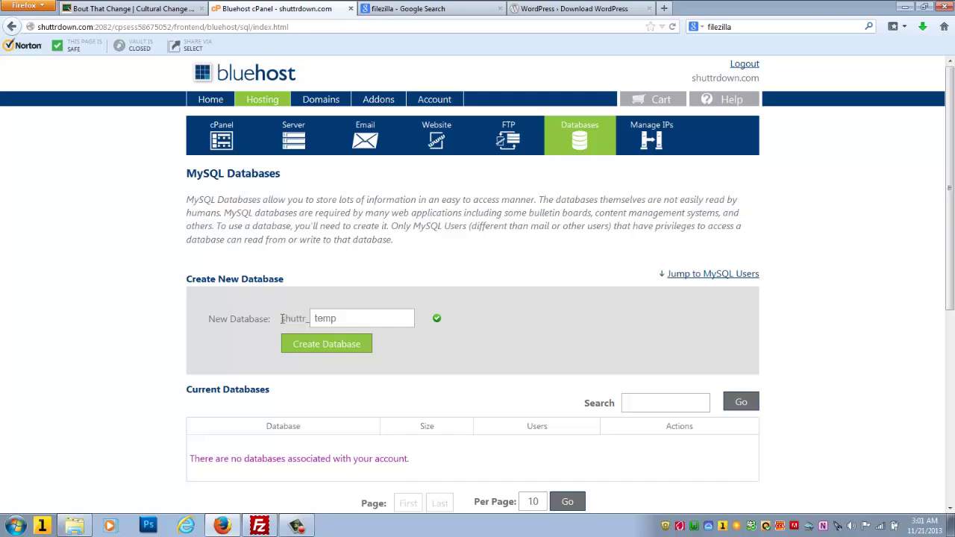
double_click(341, 320)
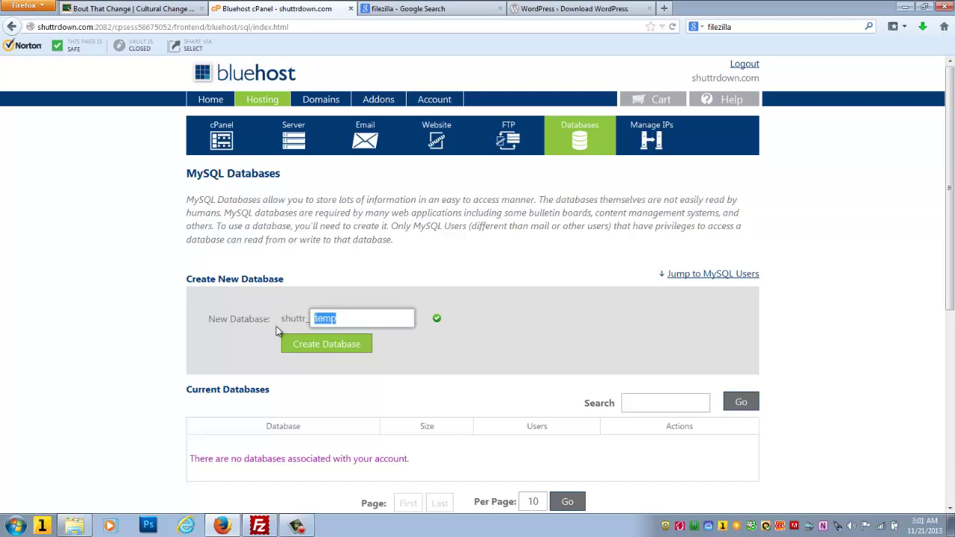
drag(282, 319, 343, 318)
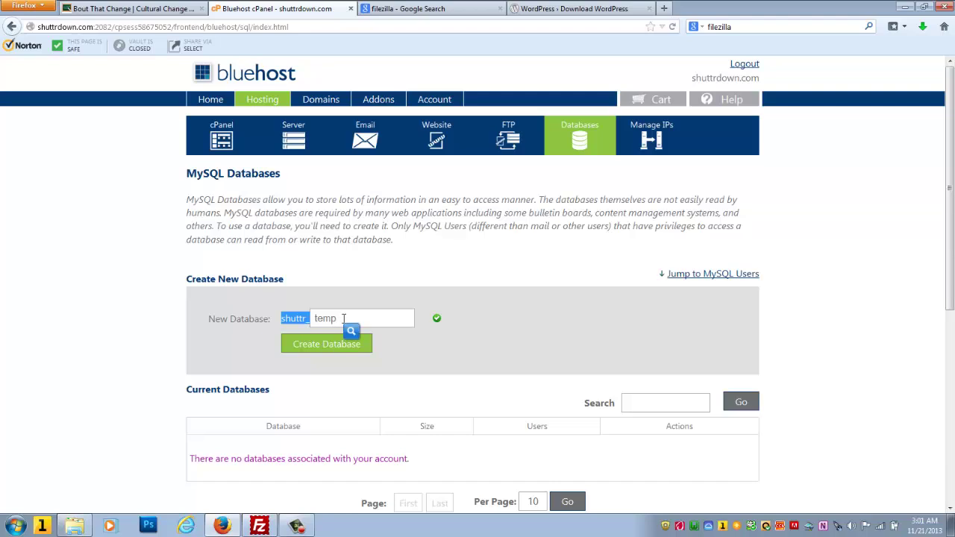
click(333, 301)
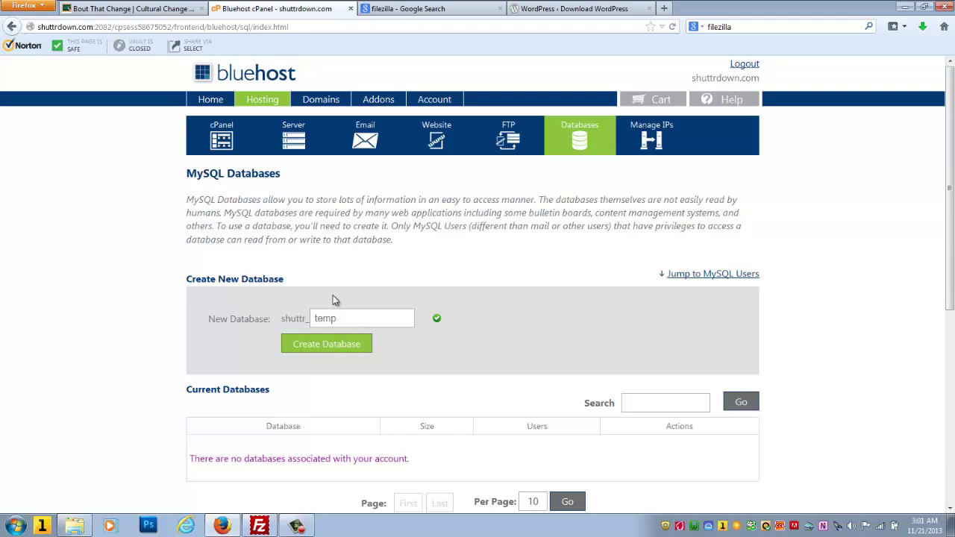
click(318, 344)
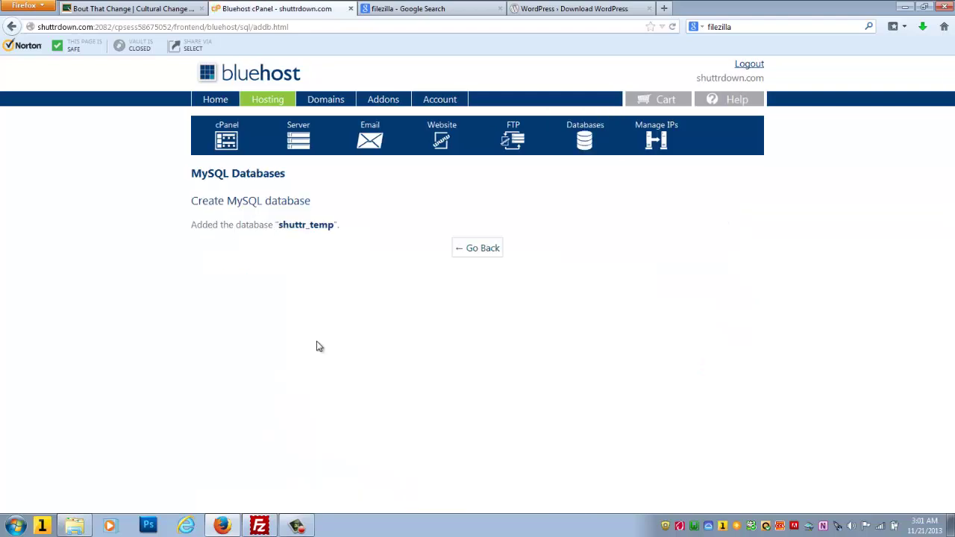
Step: Return to the MySQL Databases list and enter 'temp' as the new MySQL username
click(488, 248)
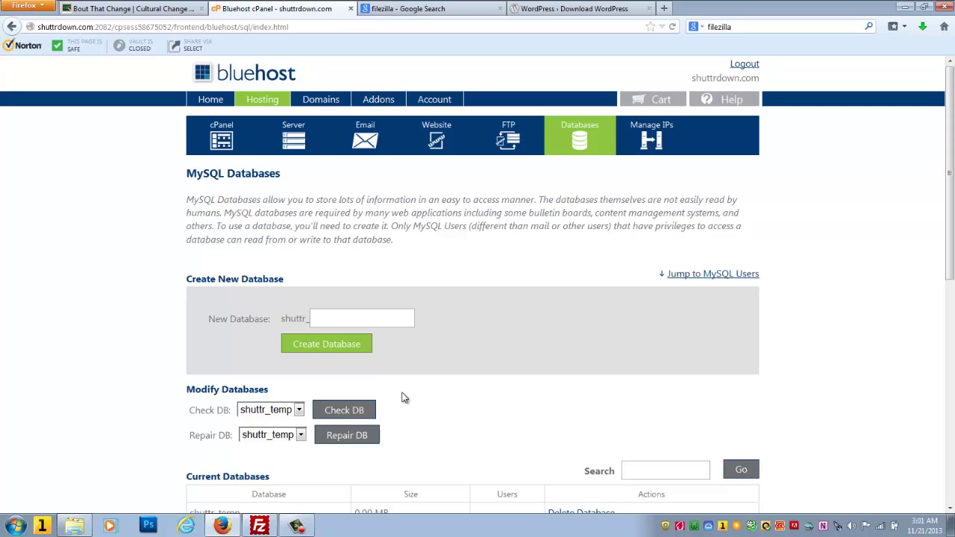
scroll(403, 398, down, 3)
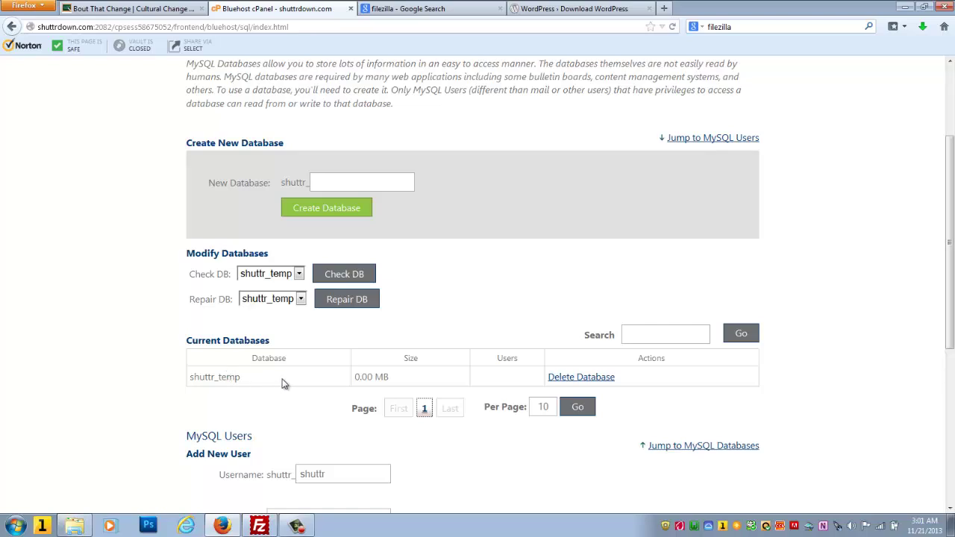
scroll(295, 380, down, 6)
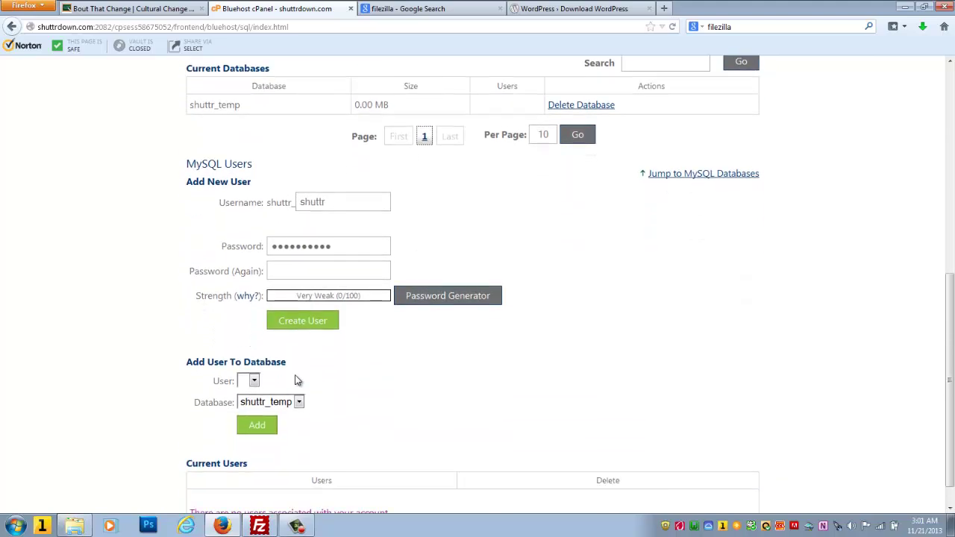
click(335, 199)
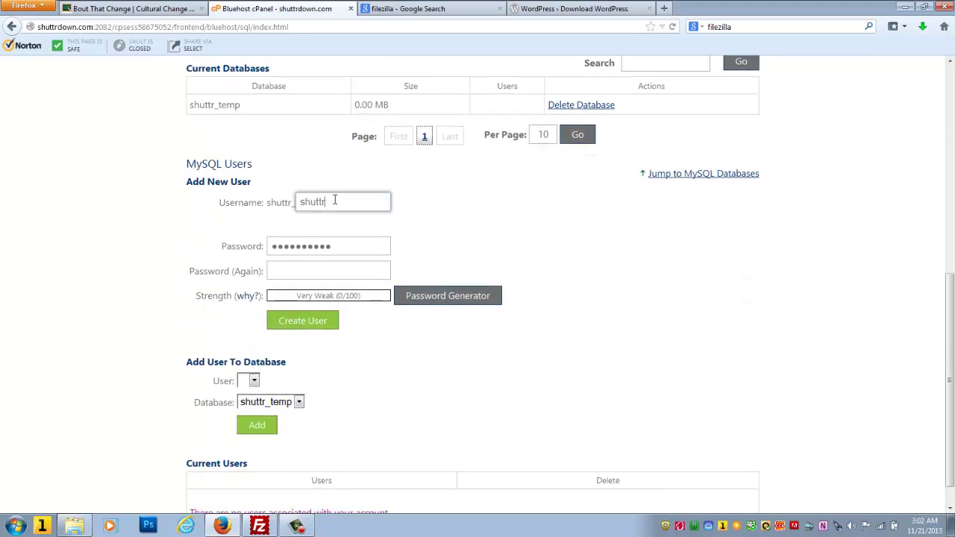
key(ctrl+a)
text(temp)
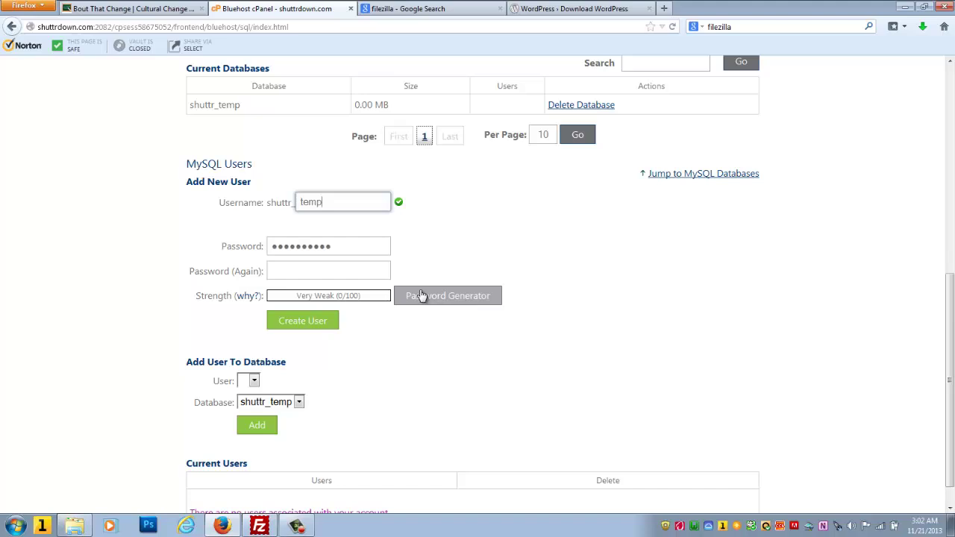
Step: Generate and copy a strong password, apply it, and create MySQL user shuttr_temp
click(421, 296)
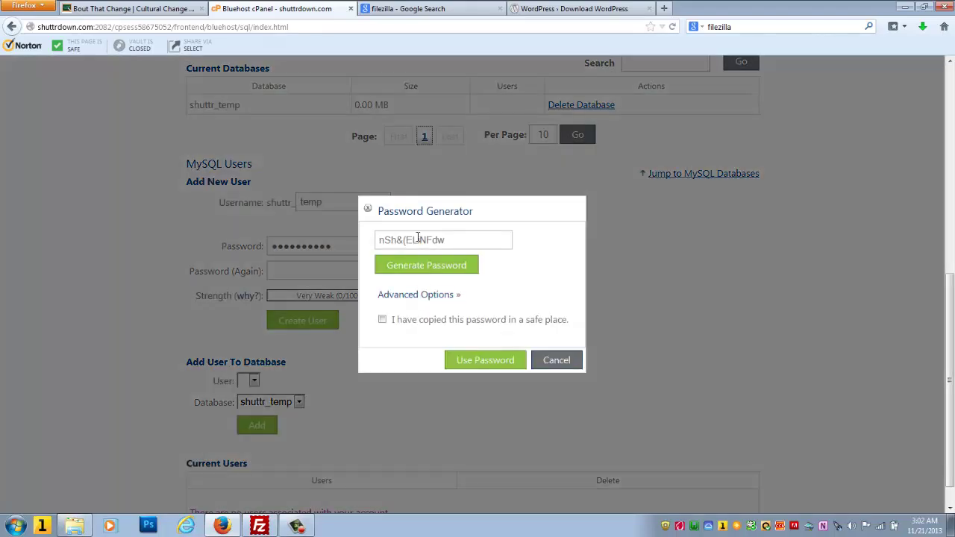
triple_click(418, 240)
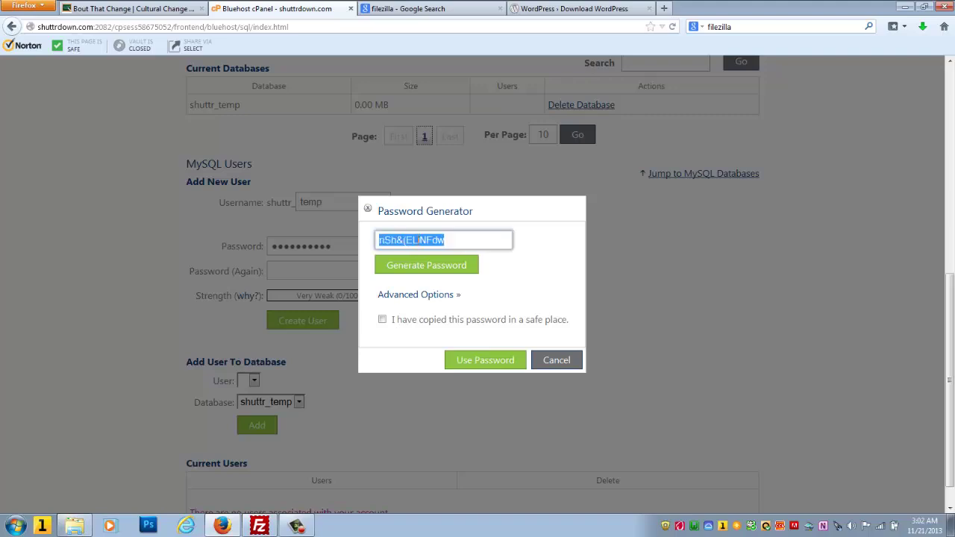
click(382, 321)
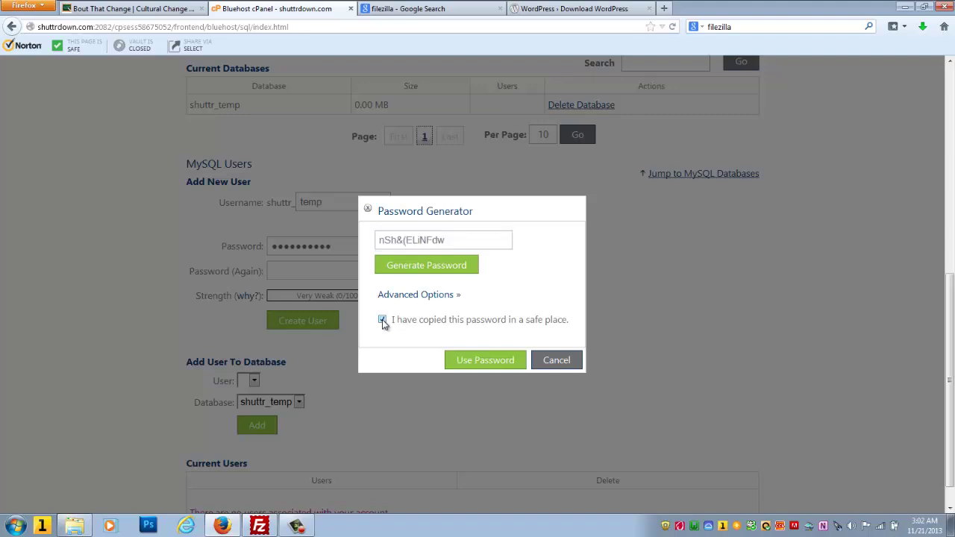
click(487, 361)
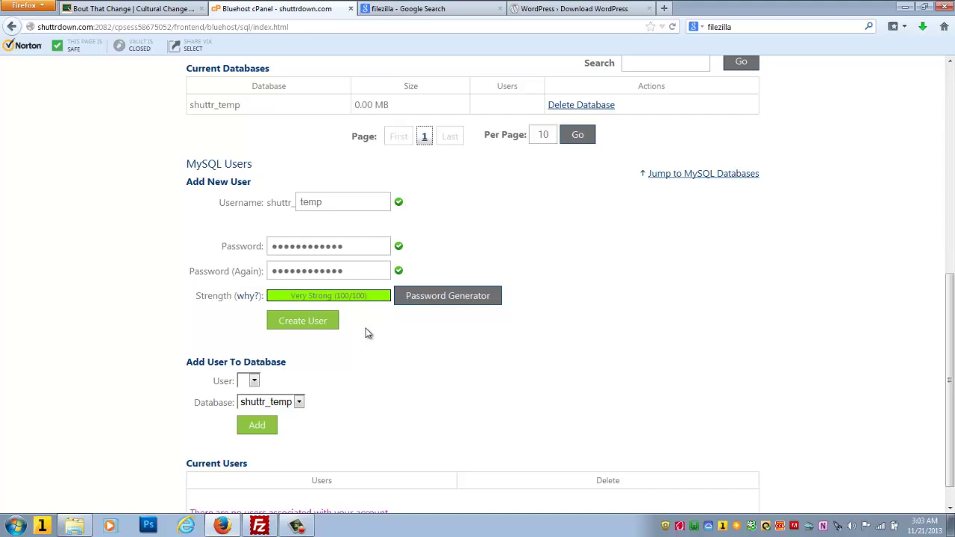
click(302, 321)
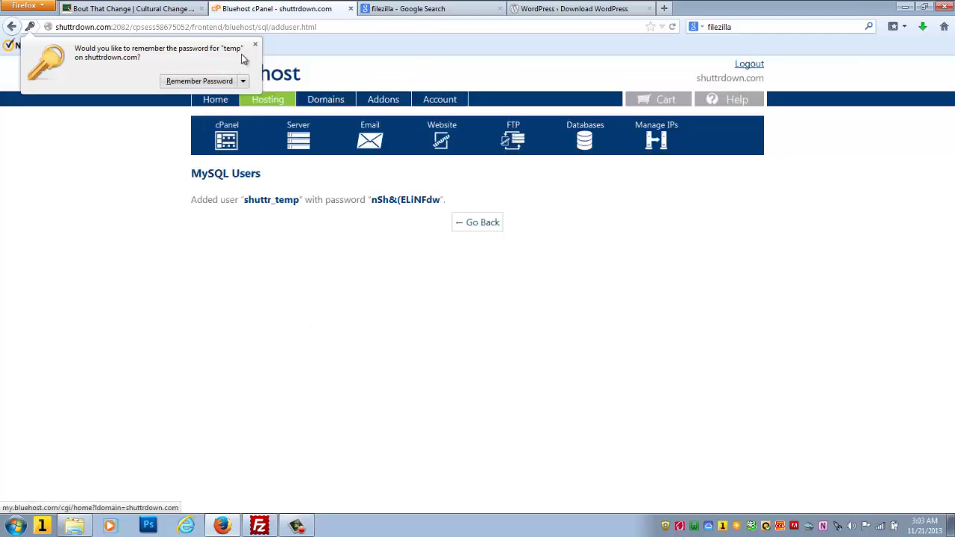
Step: Dismiss the save-password prompt, go back, and add user shuttr_temp to database shuttr_temp
click(255, 48)
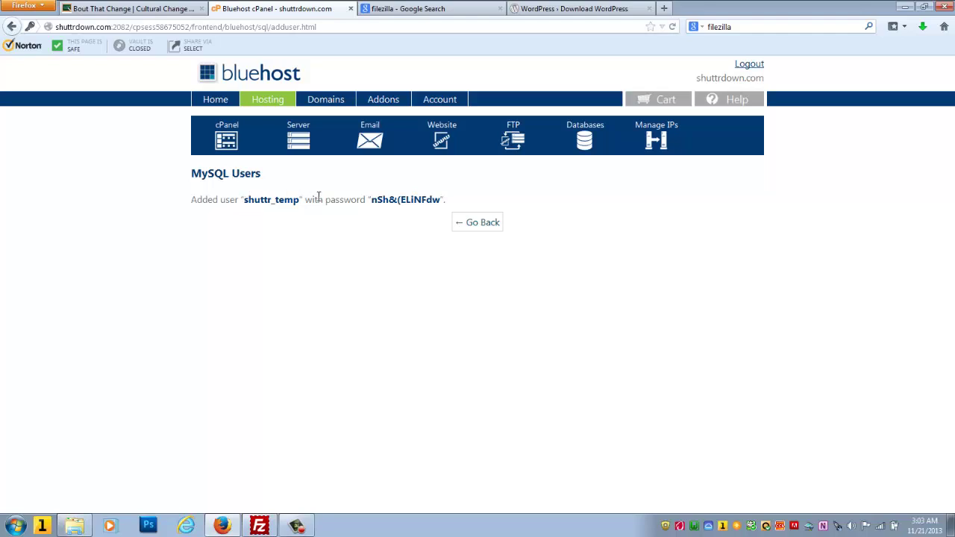
click(483, 225)
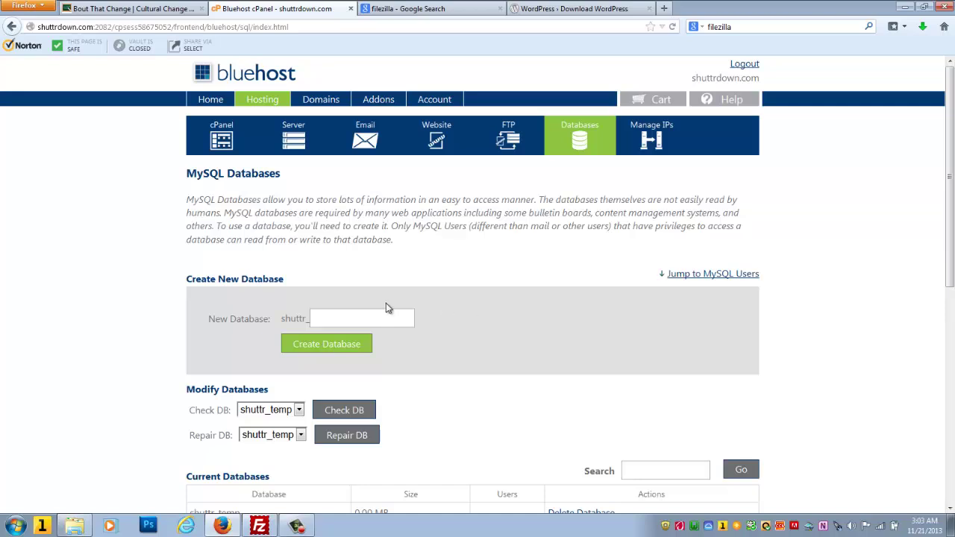
scroll(387, 307, down, 6)
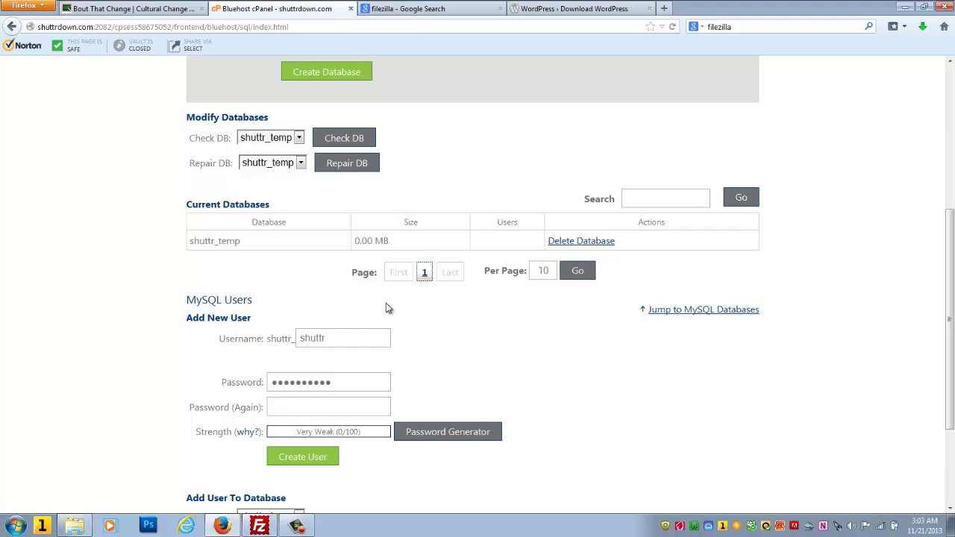
scroll(387, 309, down, 3)
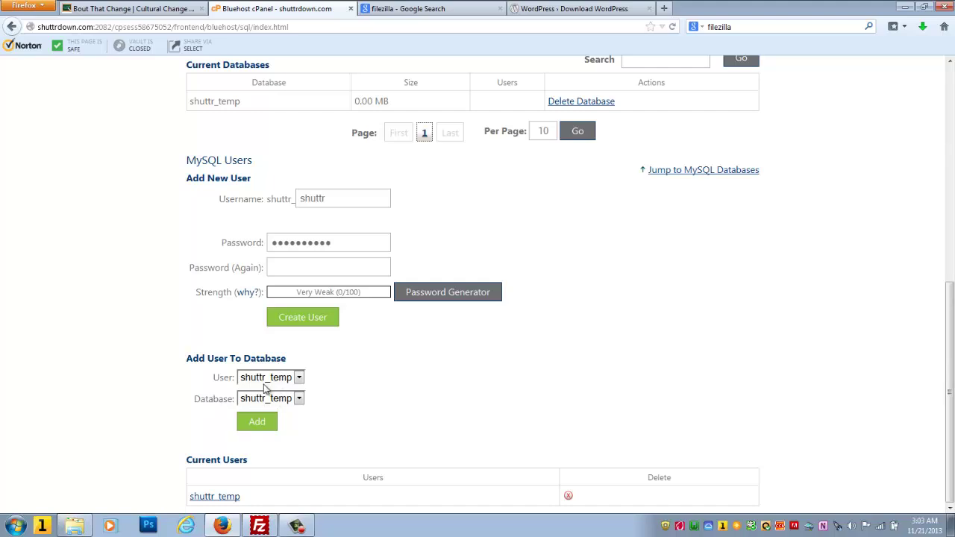
click(257, 422)
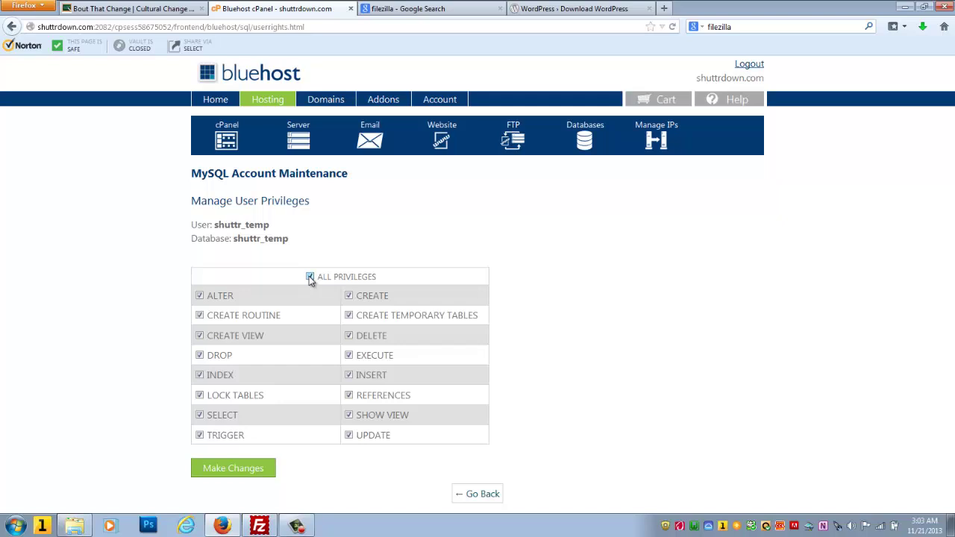
Step: Save all privileges for shuttr_temp on shuttr_temp and return to MySQL Databases
click(260, 469)
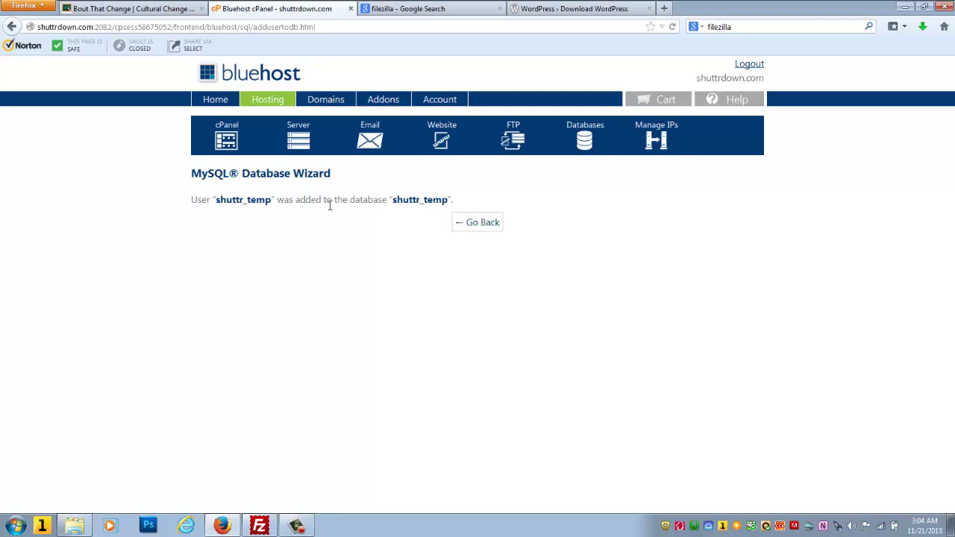
click(482, 223)
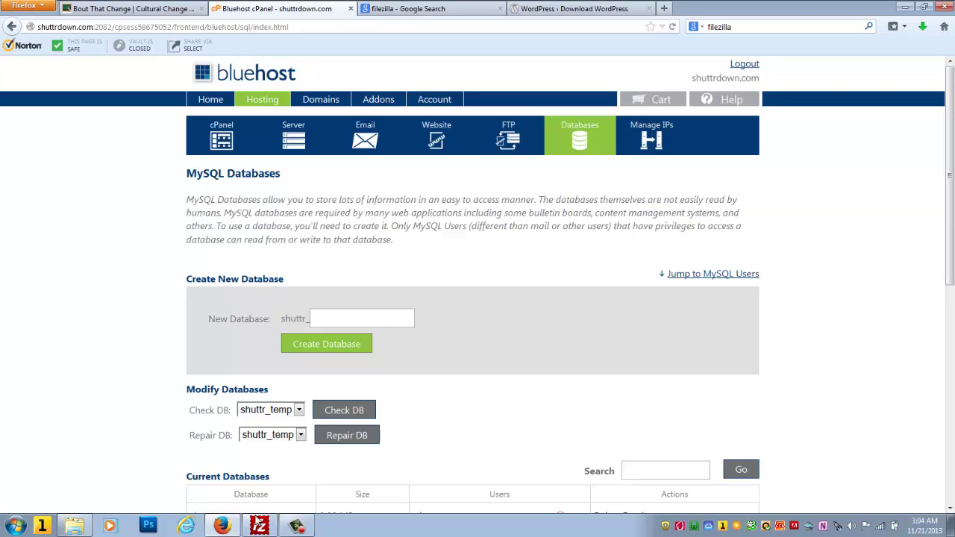
click(259, 525)
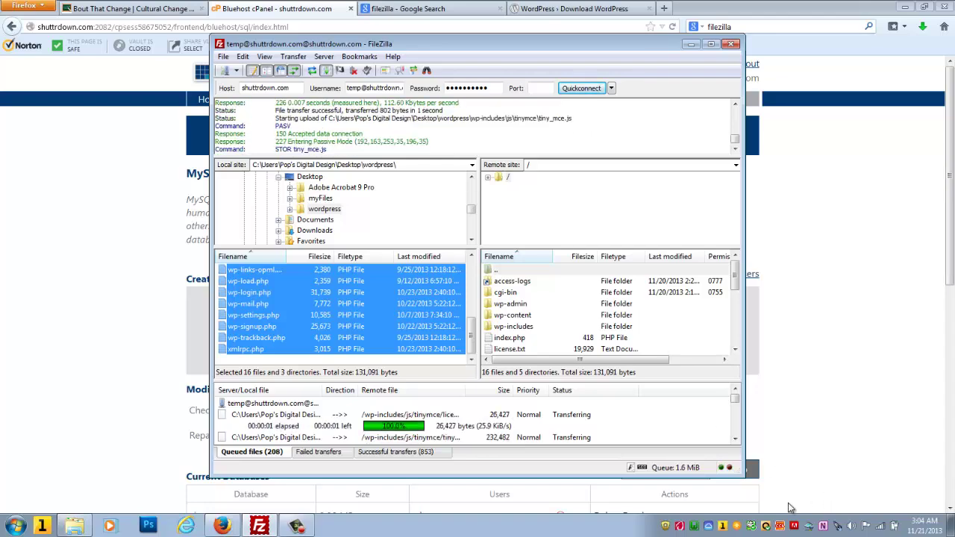
click(291, 528)
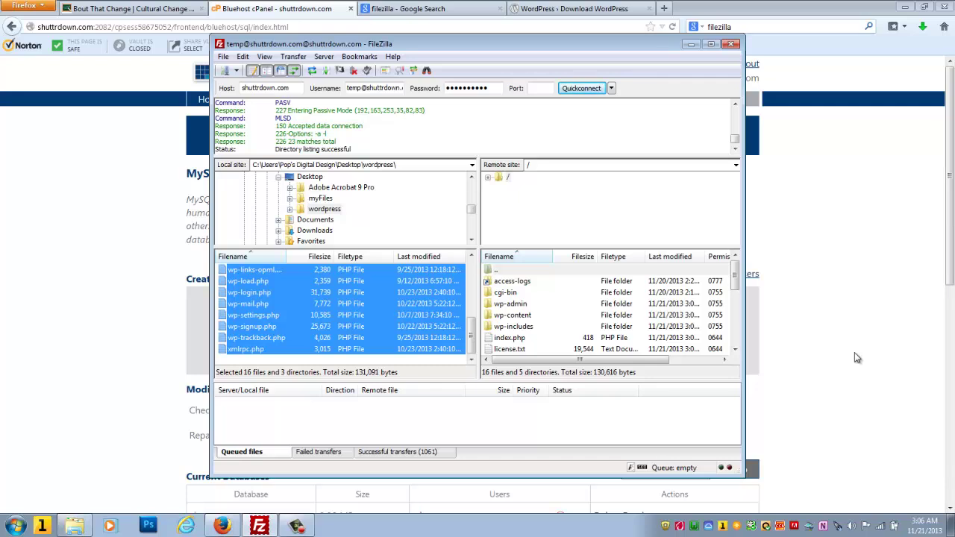
click(855, 352)
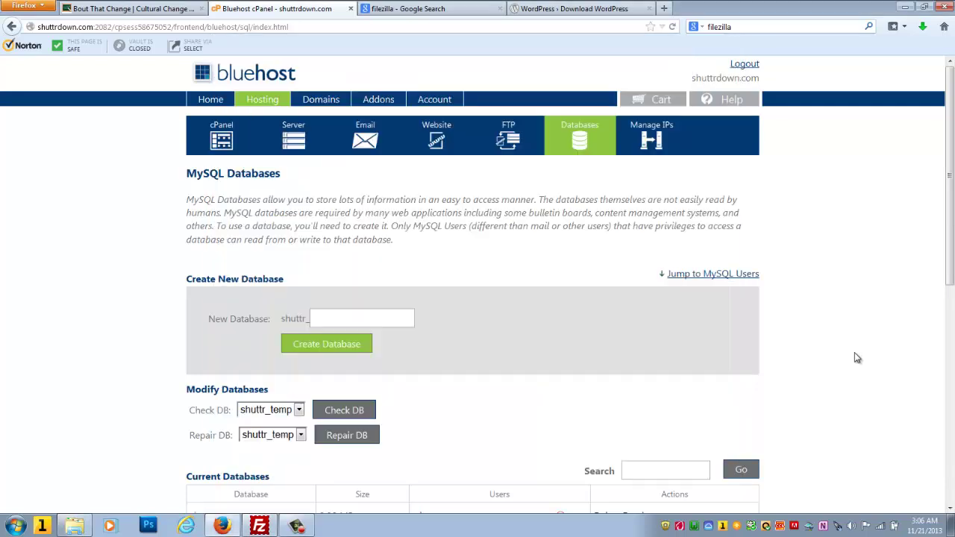
Step: Load shuttrdown.com in a new Firefox tab, then minimize Firefox
click(664, 8)
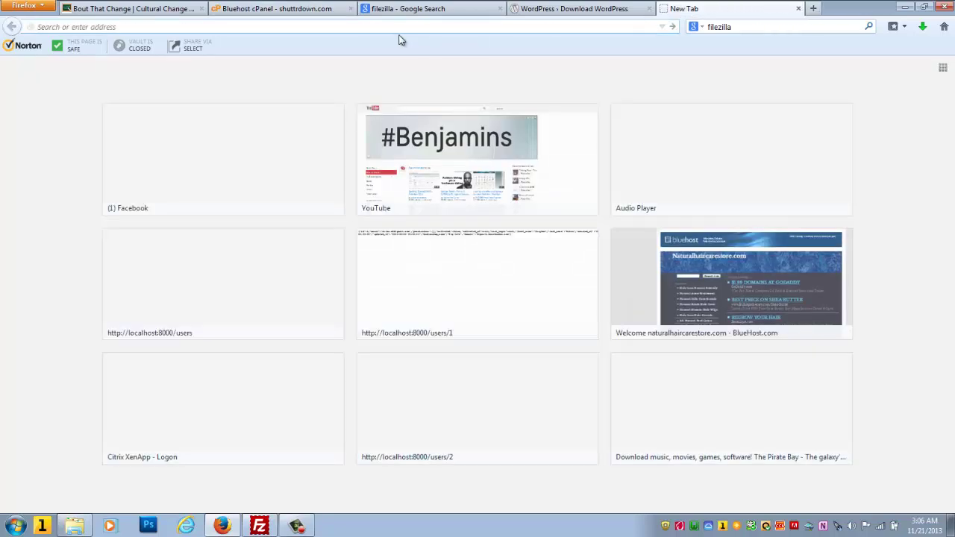
text(shuttrdown.com/)
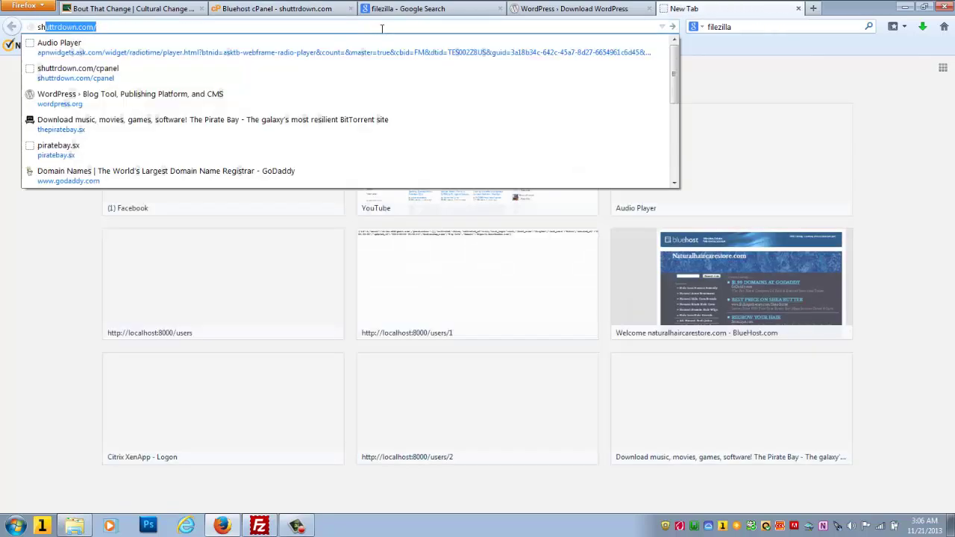
key(Return)
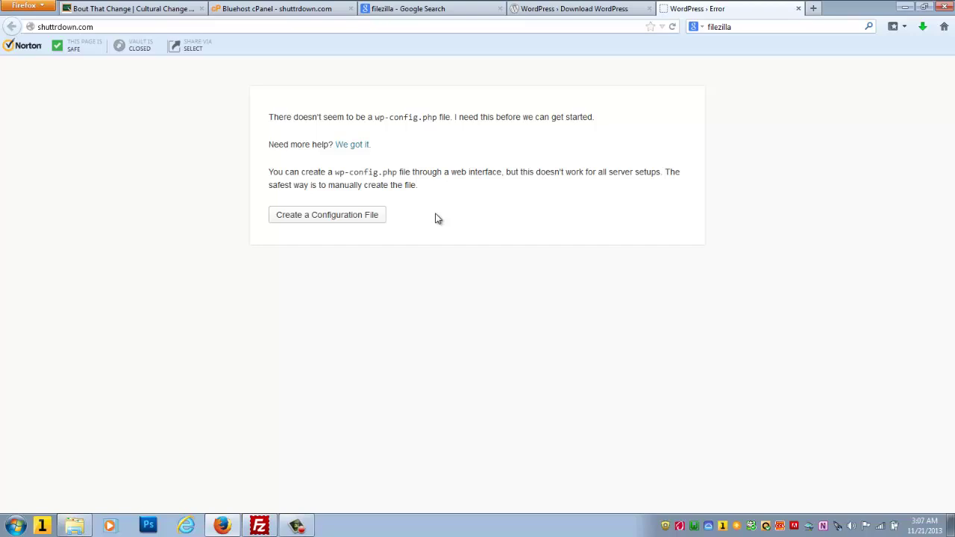
click(904, 7)
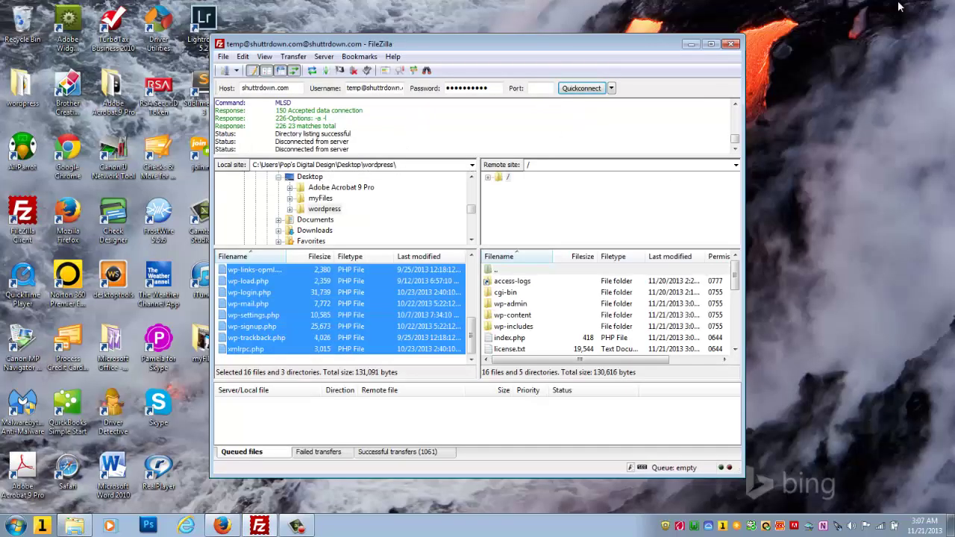
Step: Minimize FileZilla and open the wordpress folder from the desktop
click(691, 45)
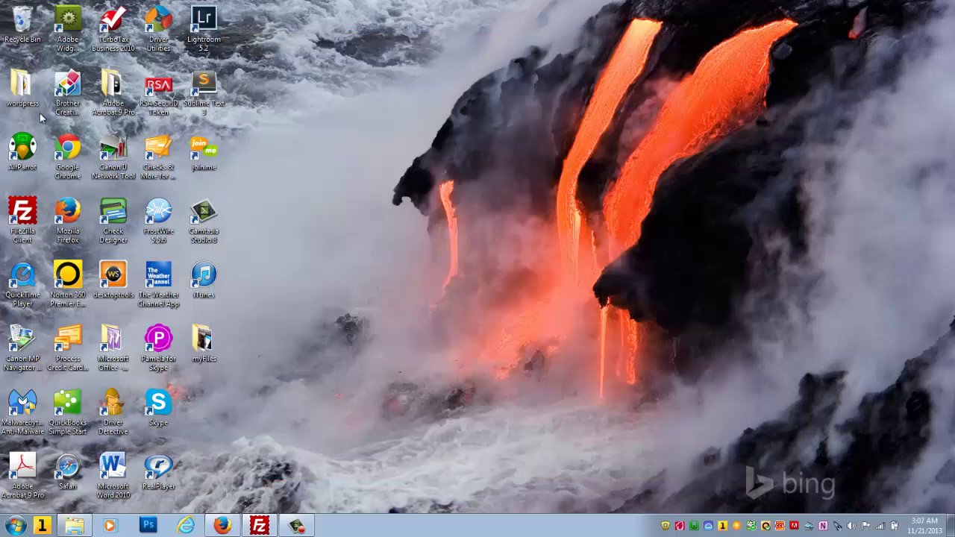
double_click(13, 95)
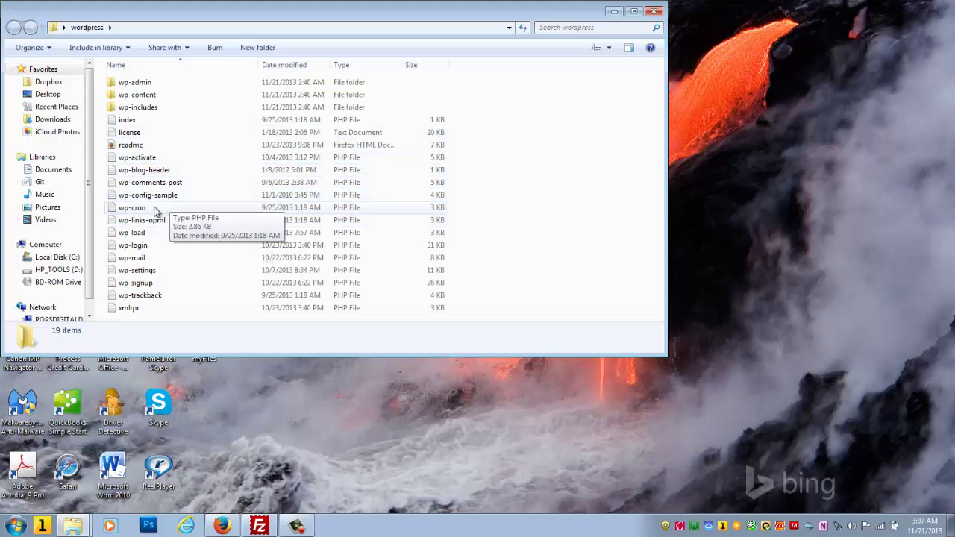
Step: Open wp-config-sample in Notepad using the right-click Open with menu
click(147, 198)
right_click(148, 198)
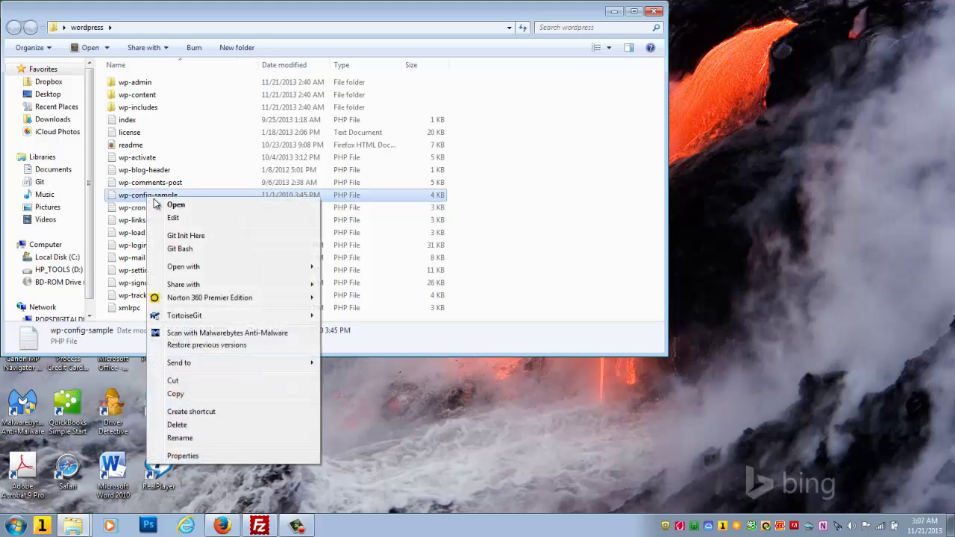
mouse_move(192, 268)
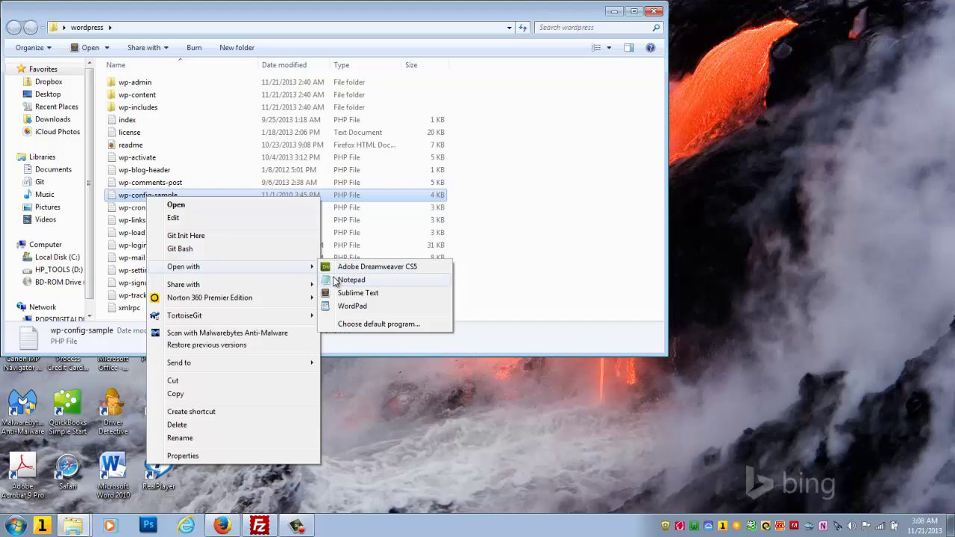
click(349, 279)
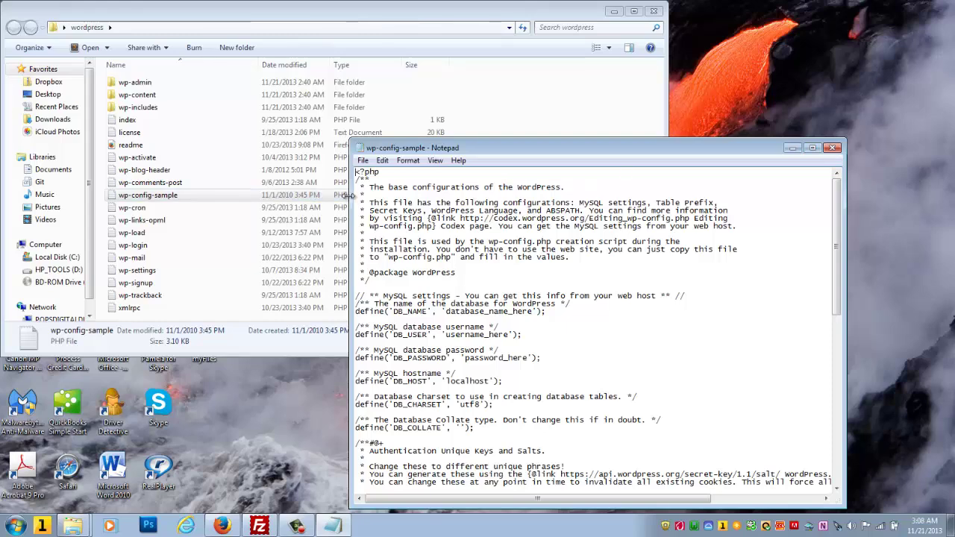
Step: Replace the database_name_here placeholder on the DB_NAME line with shuttr_temp
drag(567, 147, 394, 6)
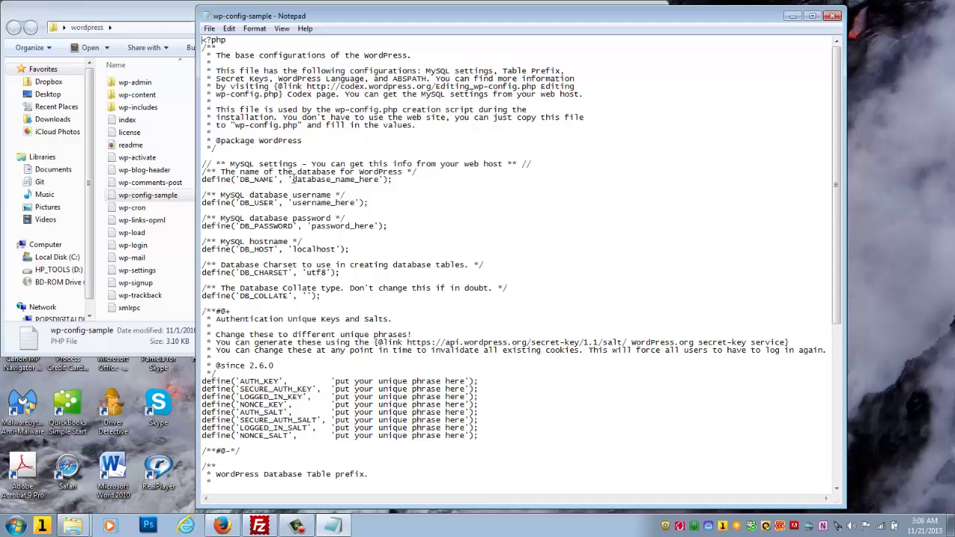
drag(293, 180, 379, 183)
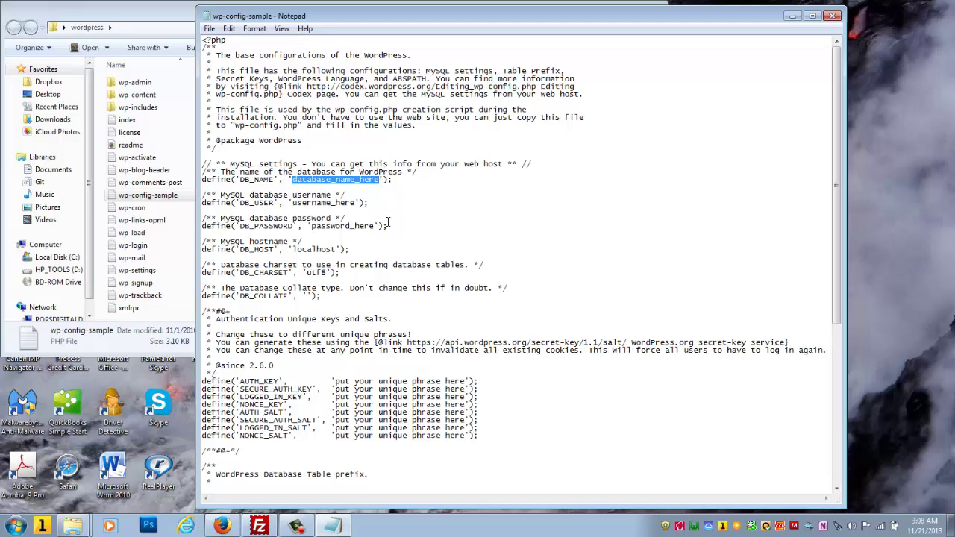
text(shu)
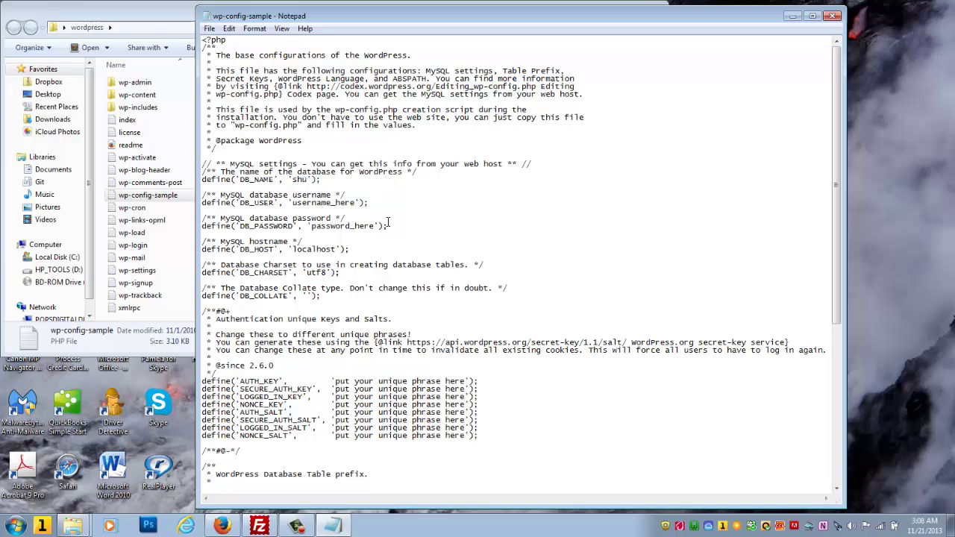
text(ttr_temp)
drag(292, 180, 347, 181)
key(ctrl+c)
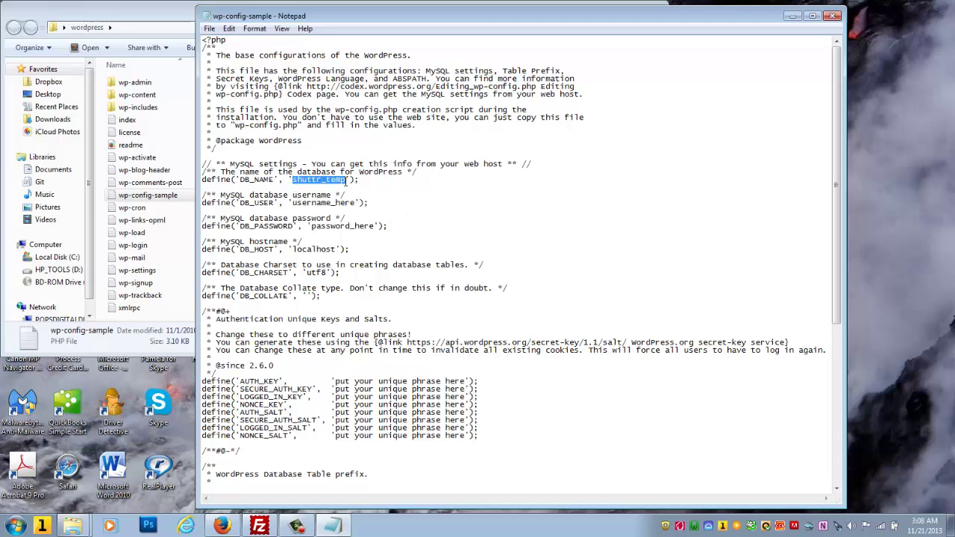
Step: Paste shuttr_temp over username_here on the DB_USER line
click(292, 202)
key(shift+Home)
double_click(356, 202)
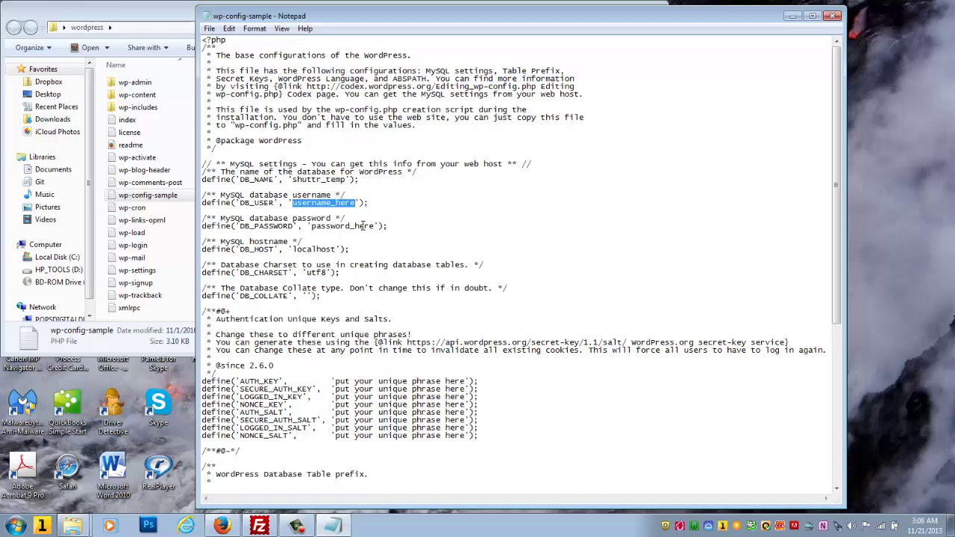
key(ctrl+v)
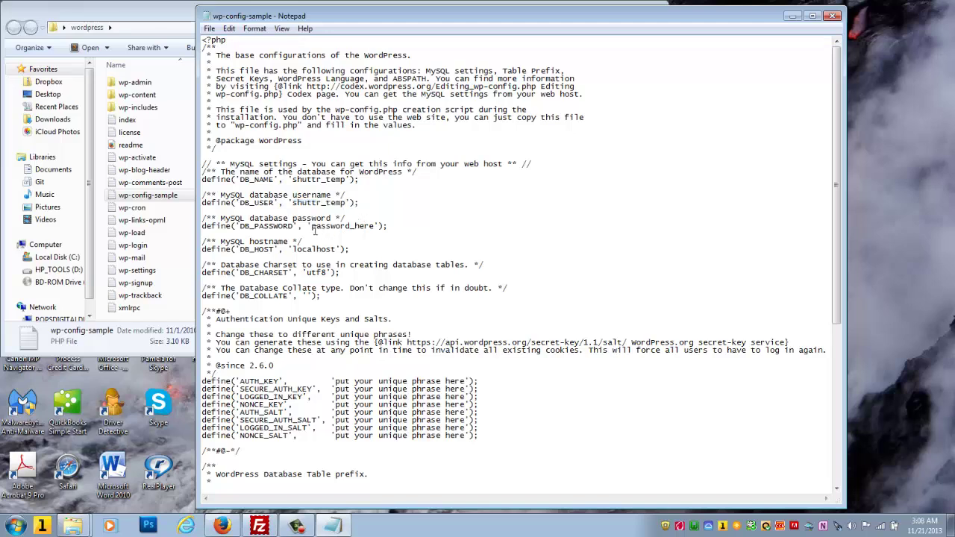
drag(311, 226, 374, 227)
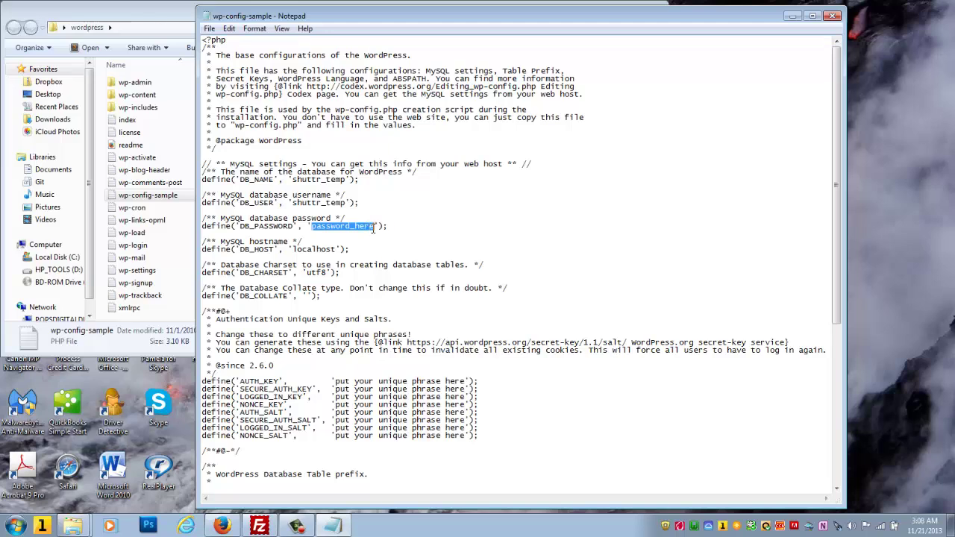
Step: Paste the real database password over password_here in the config file
click(161, 17)
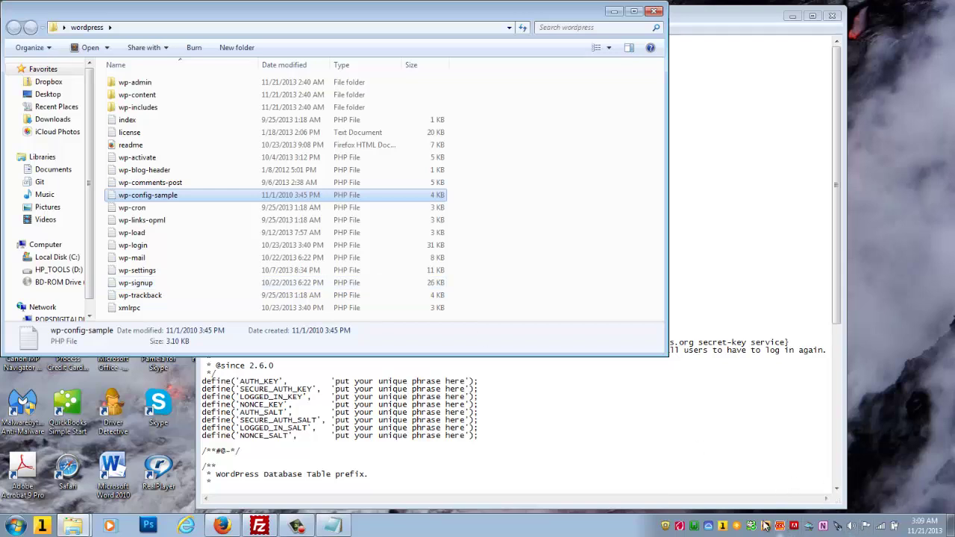
click(297, 526)
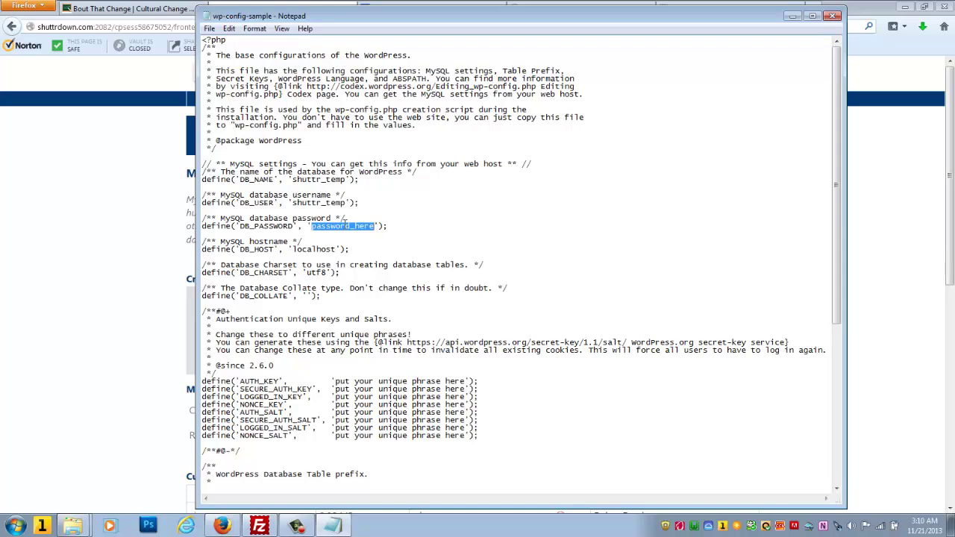
key(ctrl+v)
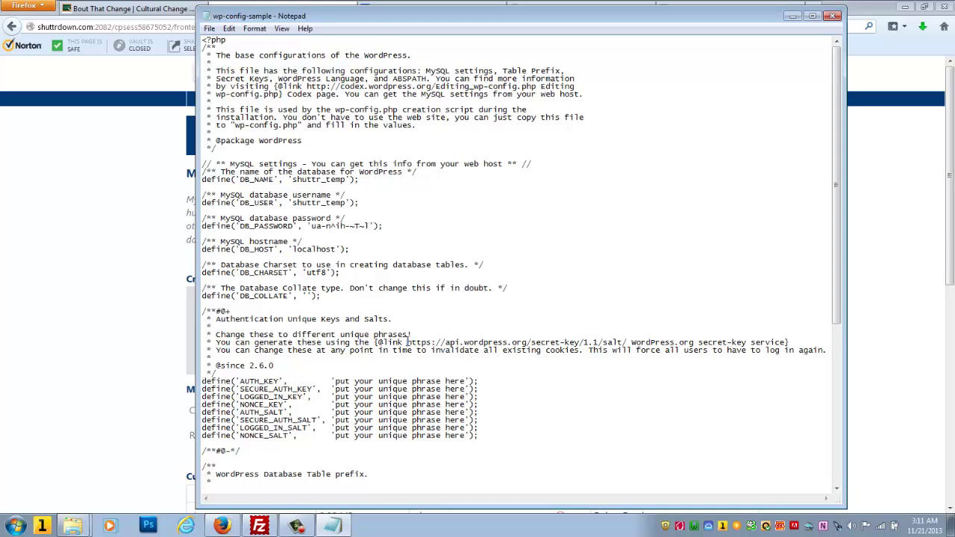
Step: Copy the api.wordpress.org secret-key generator URL and return to Firefox
drag(406, 342, 628, 340)
click(626, 341)
drag(627, 341, 407, 349)
key(ctrl+c)
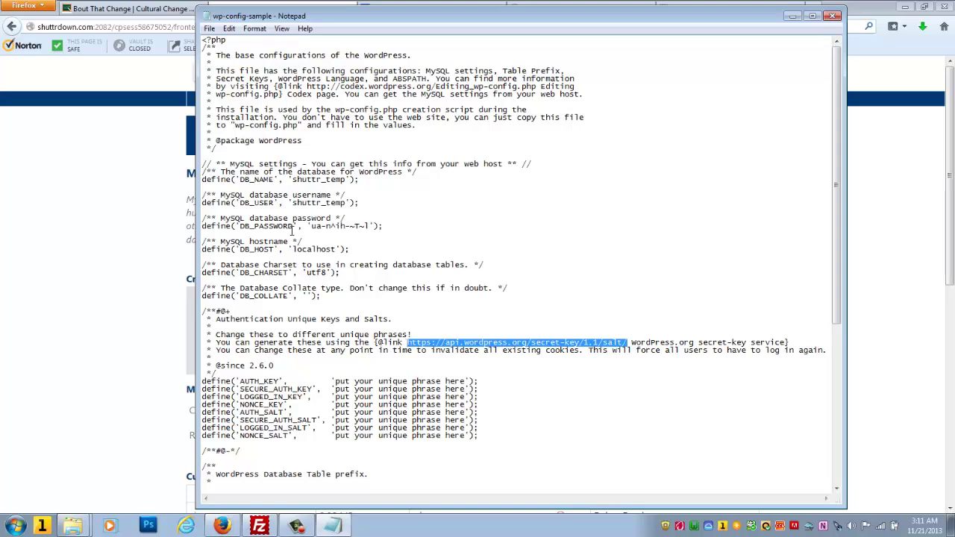
click(138, 191)
Step: Load the copied secret-key generator URL in the WordPress tab
click(716, 9)
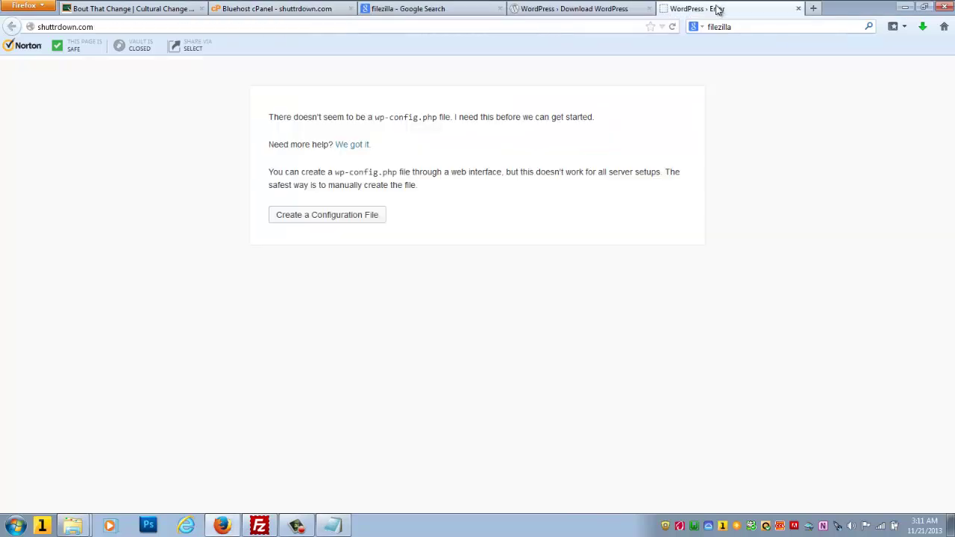
click(632, 23)
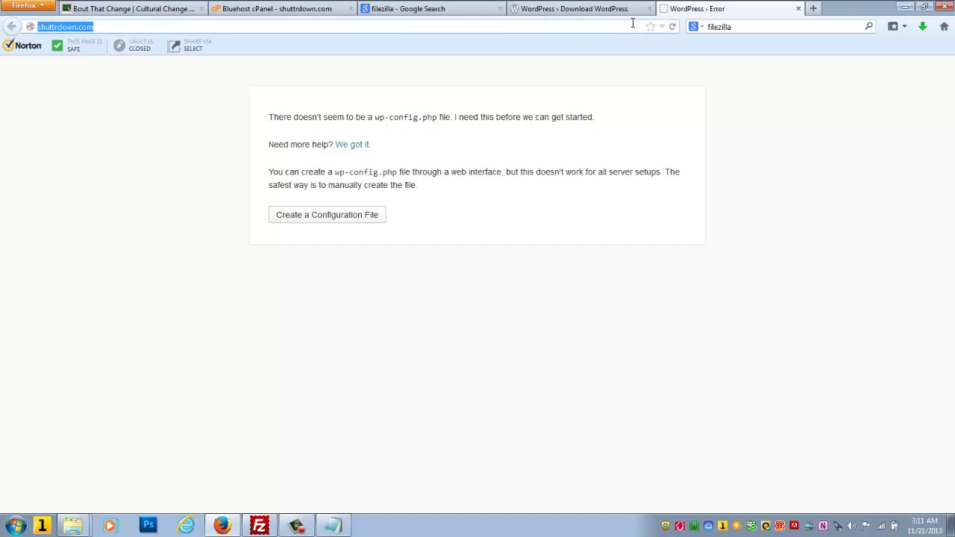
key(ctrl+v)
key(Return)
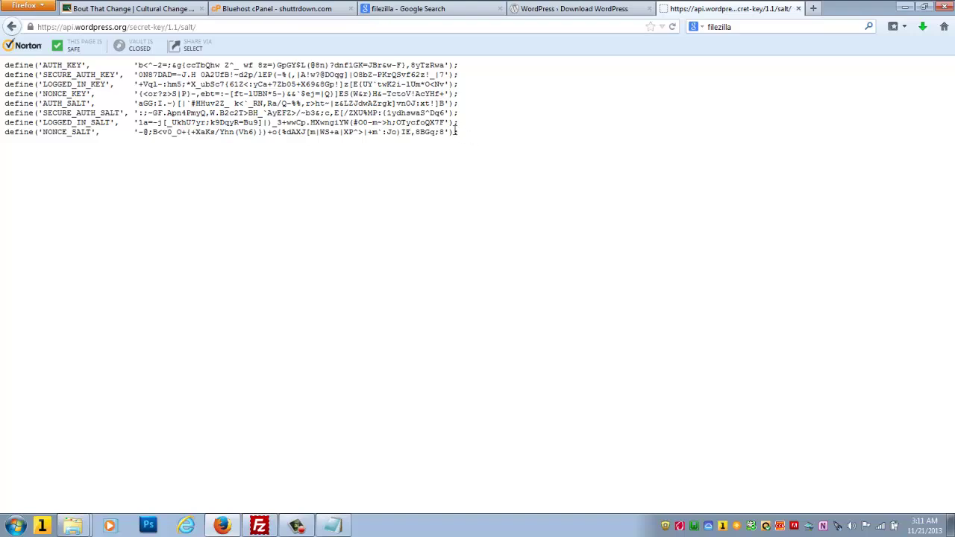
Step: Copy the eight generated key and salt define lines and go back to Notepad
drag(458, 132, 4, 9)
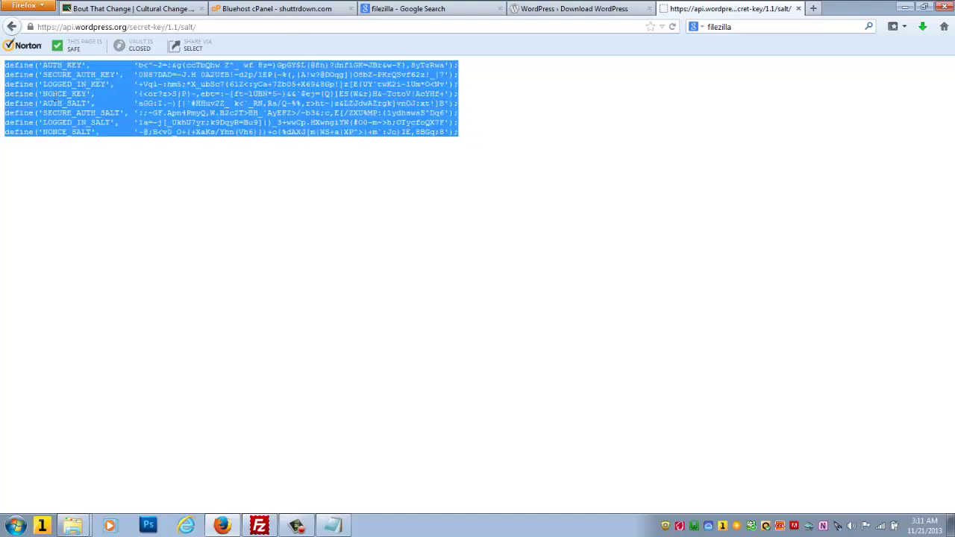
right_click(210, 94)
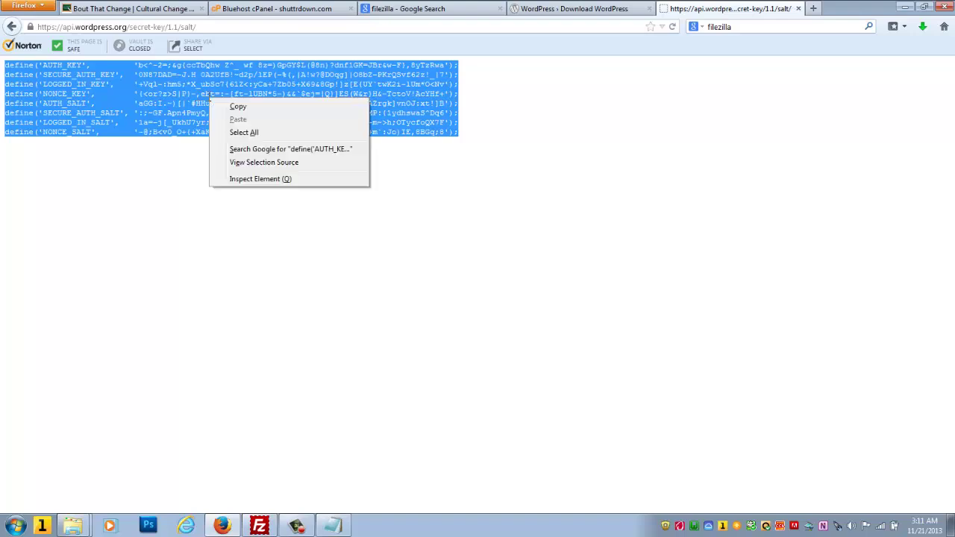
click(245, 105)
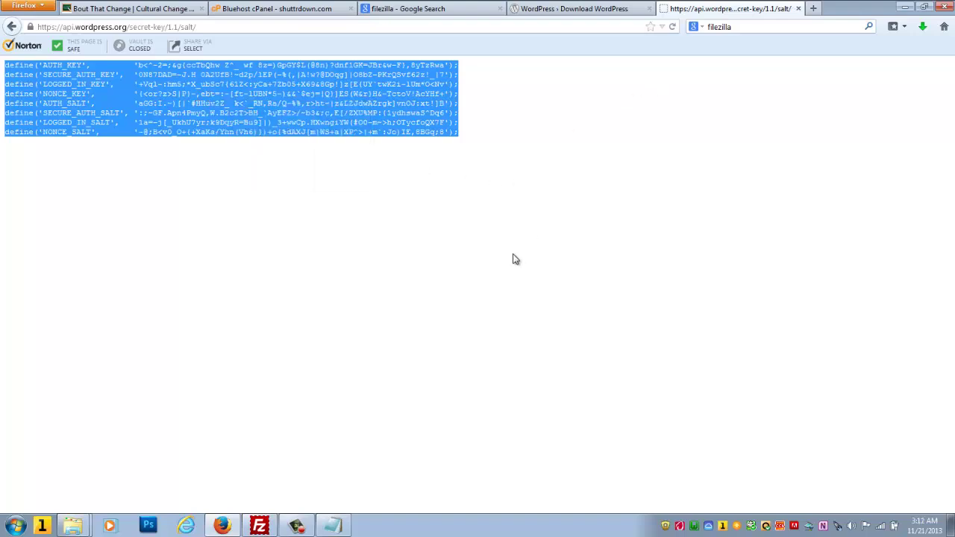
click(333, 526)
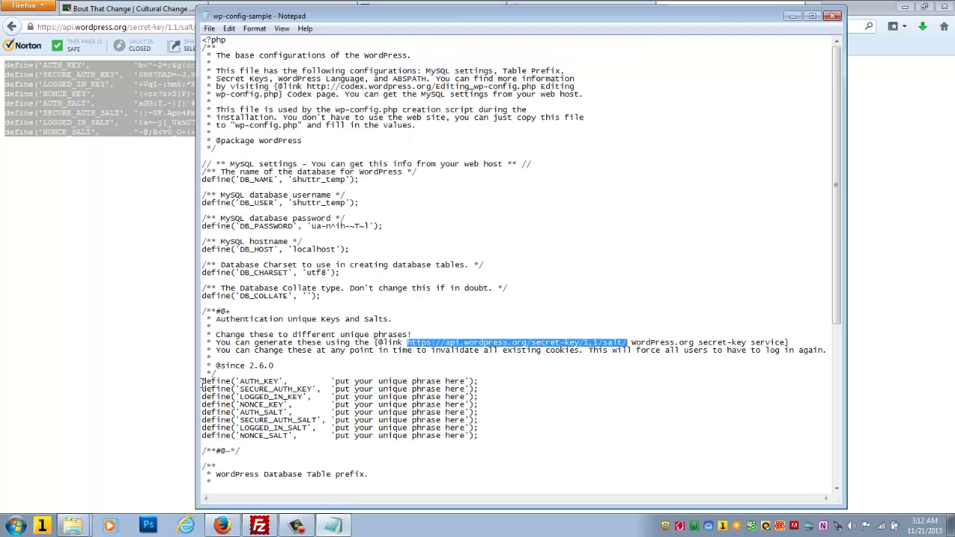
Step: Paste the generated keys and salts over the placeholder lines and change the table prefix wp_ to shuttr_
drag(202, 381, 483, 439)
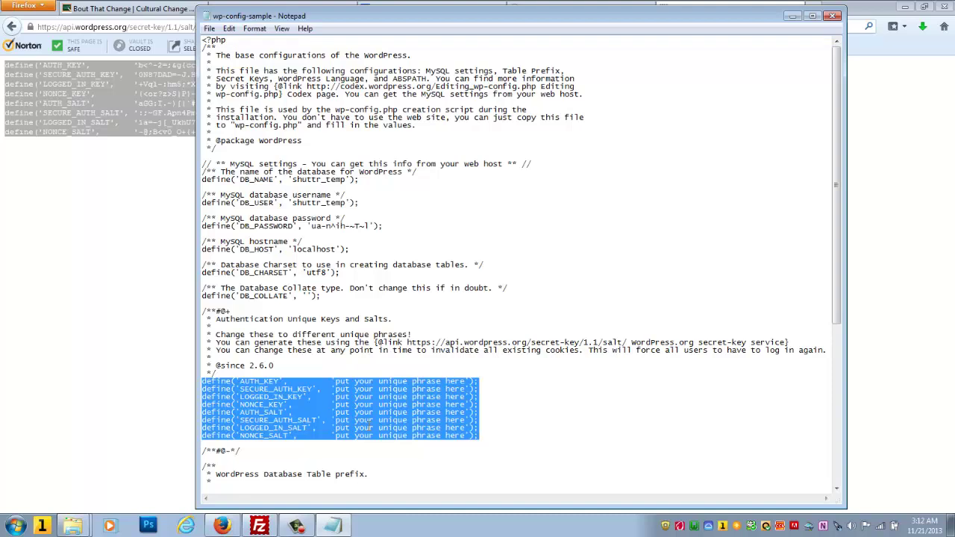
key(ctrl+v)
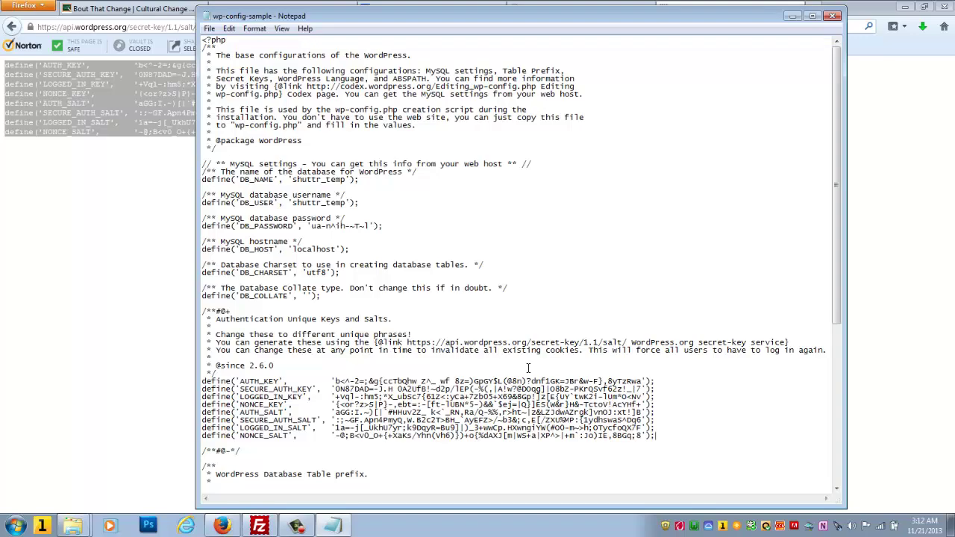
scroll(528, 368, down, 7)
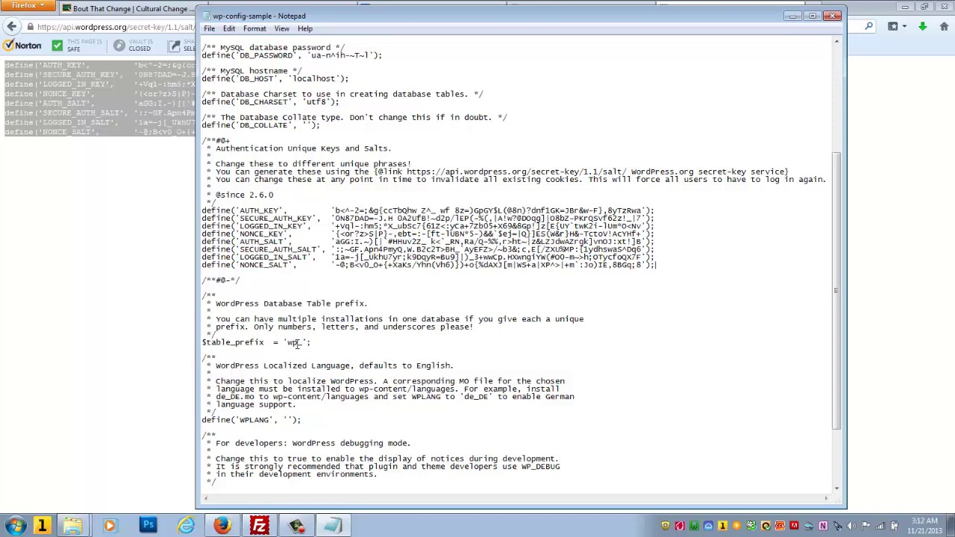
drag(296, 342, 288, 343)
text(shuttr)
Step: Save wp-config-sample under the new name wp-config.php in the wordpress folder
click(212, 32)
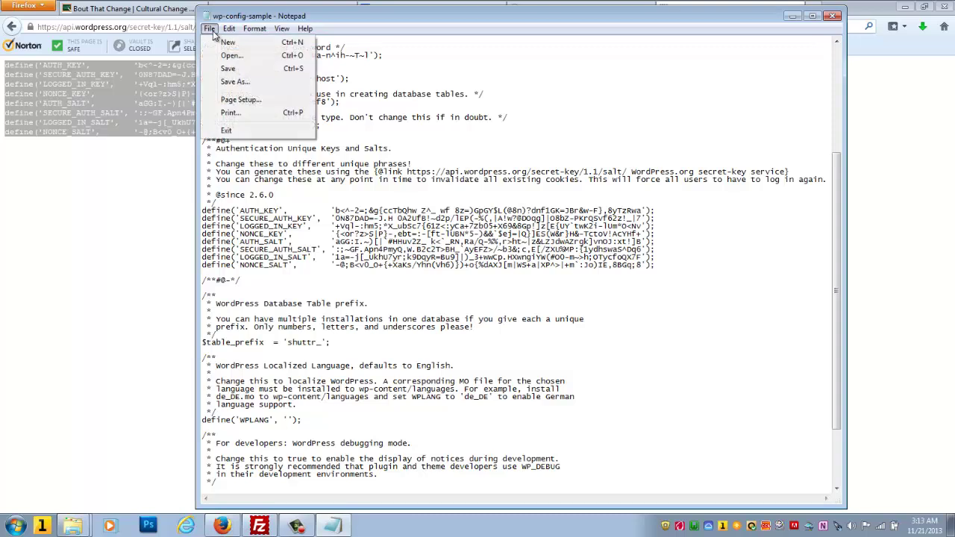
click(236, 82)
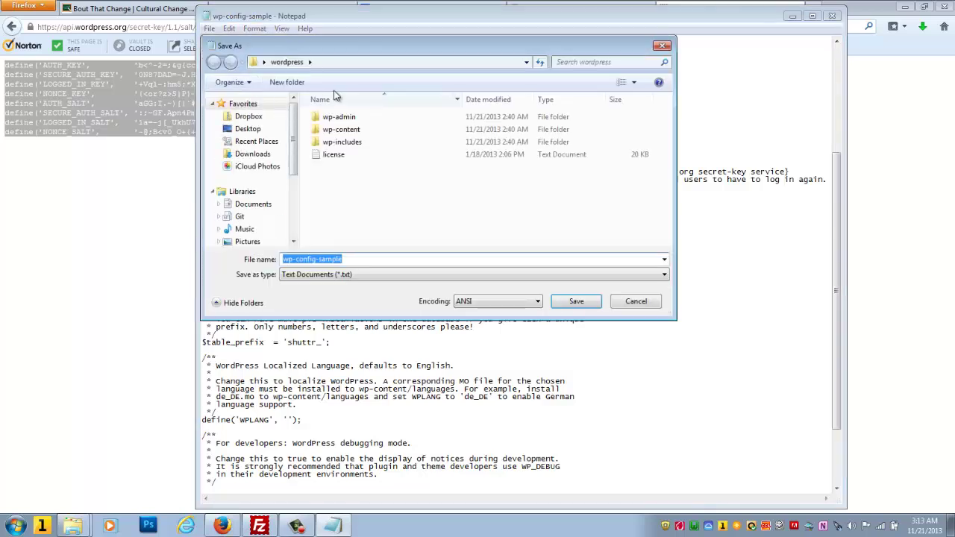
click(353, 259)
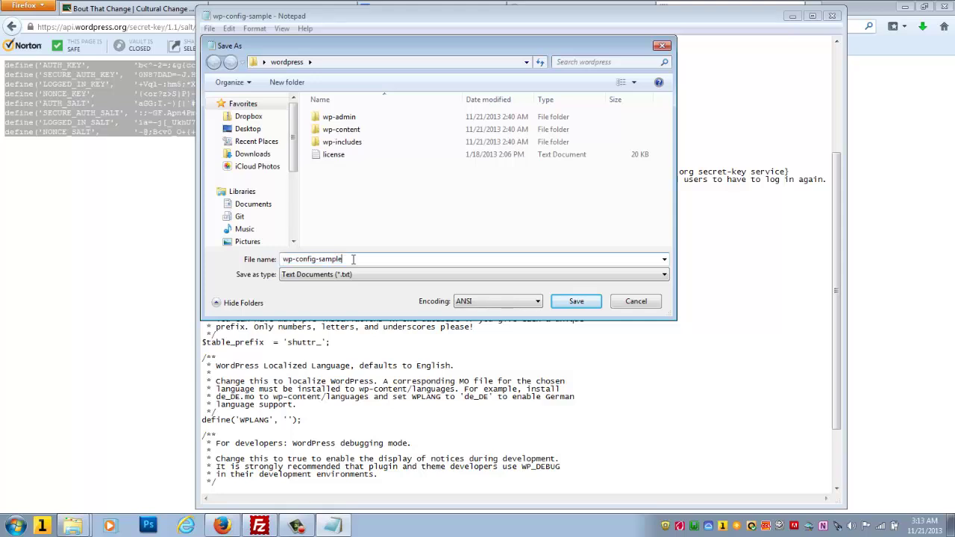
key(BackSpace)
key(BackSpace)
key(BackSpace)
key(BackSpace)
key(BackSpace)
key(BackSpace)
key(BackSpace)
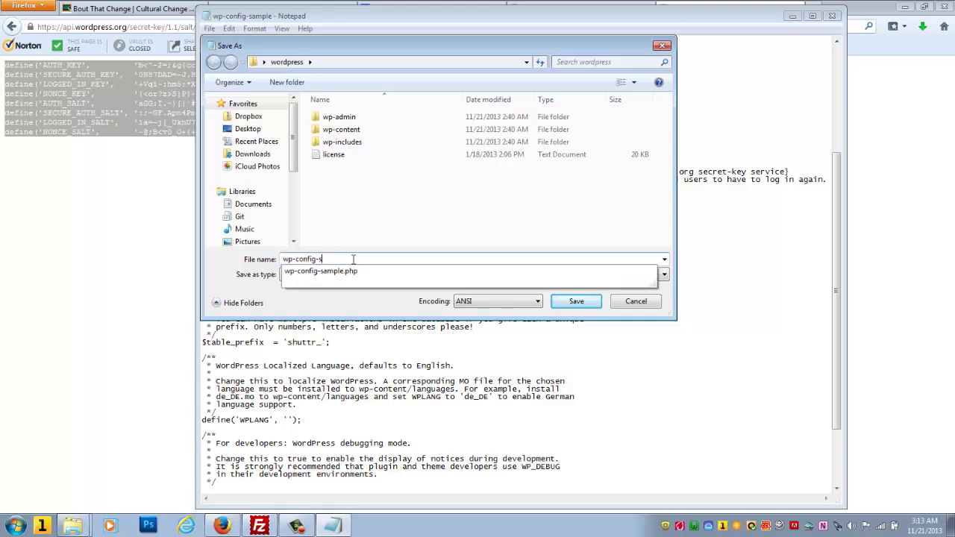
text(.)
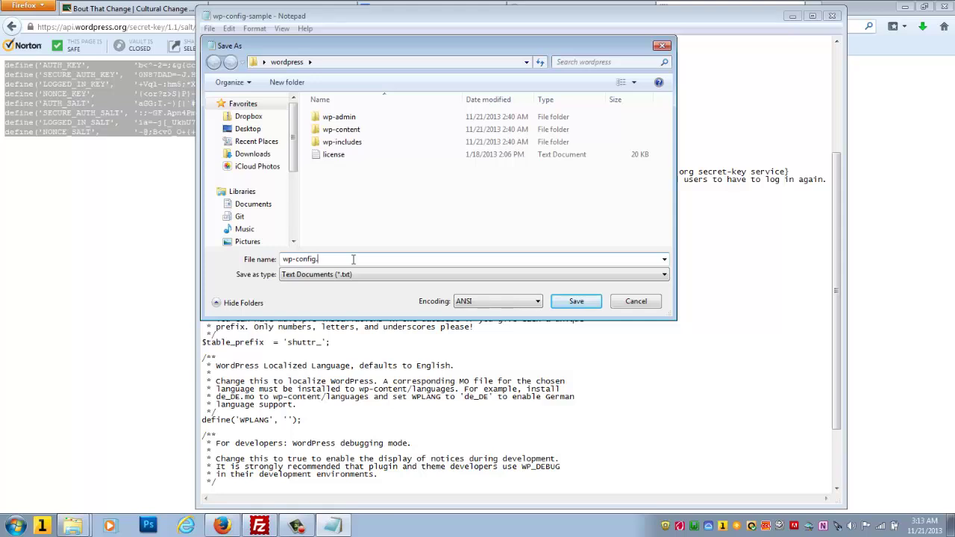
text(php)
click(573, 300)
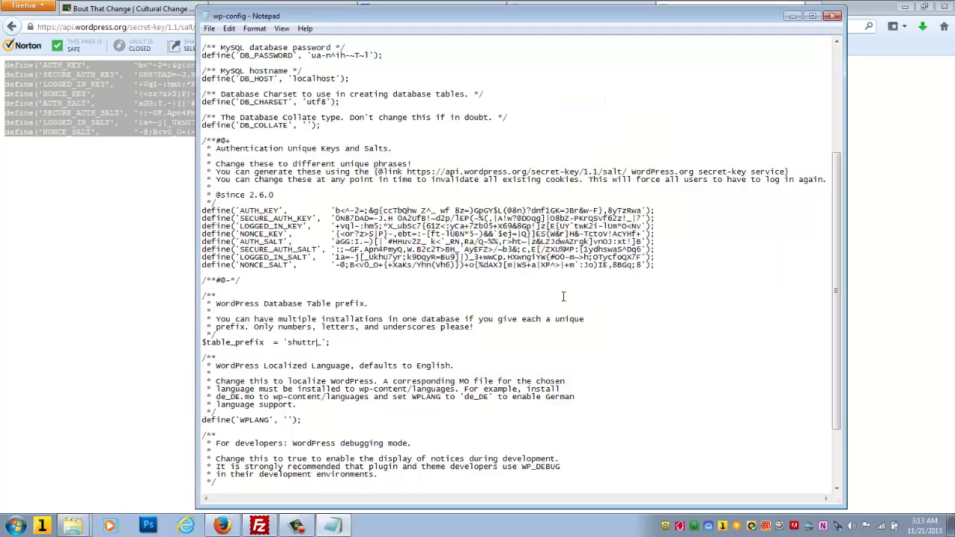
Step: Close Notepad and reload shuttrdown.com in the Firefox WordPress tab
click(834, 16)
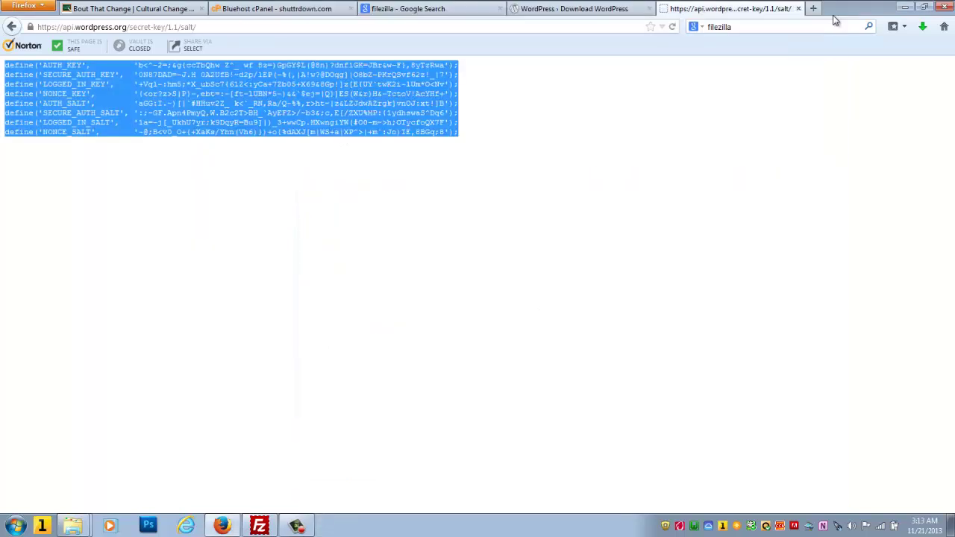
click(618, 25)
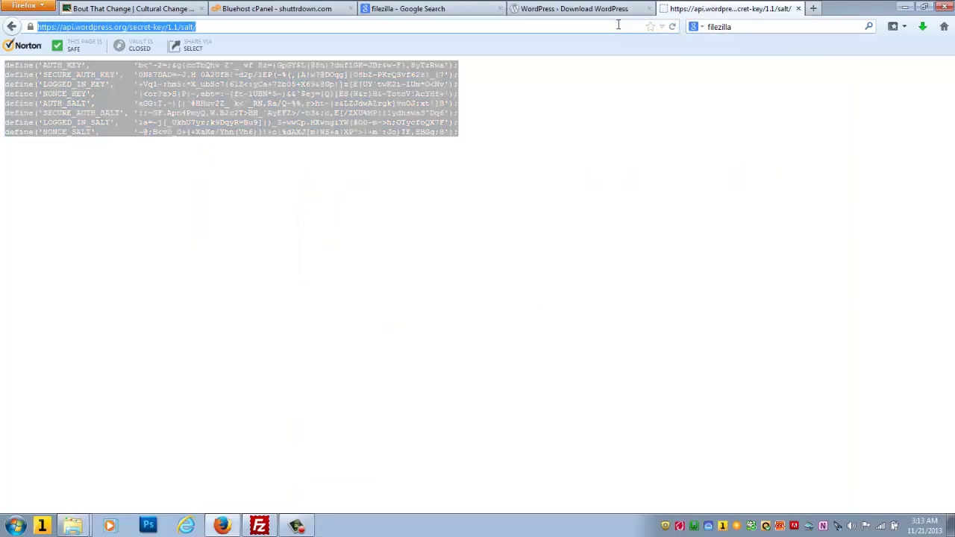
text(shuttrdown.com/)
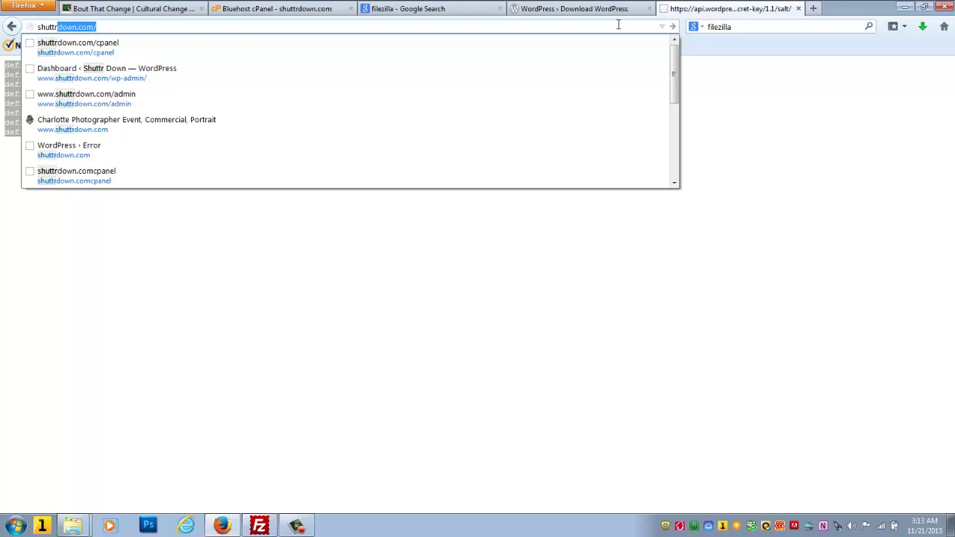
key(Return)
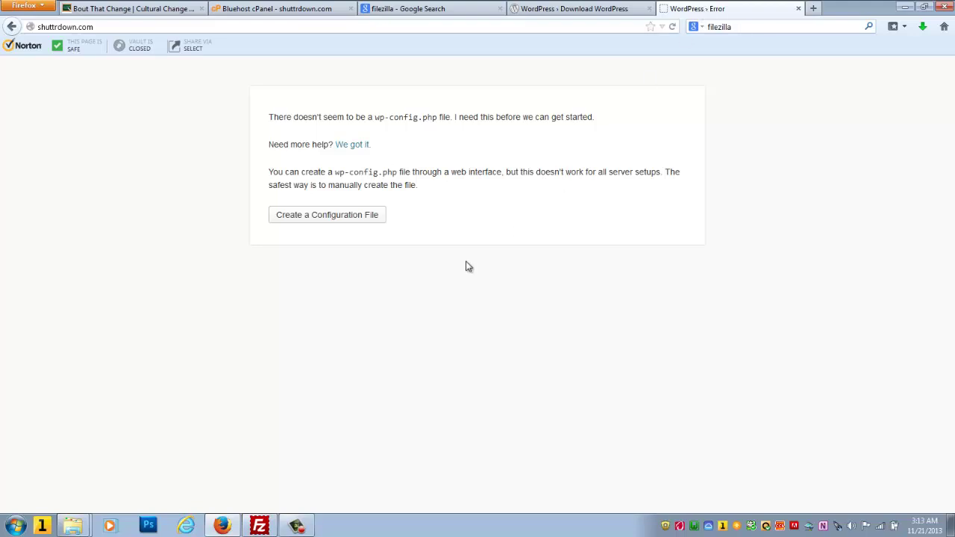
Step: Browse FileZilla's local pane to the Desktop\wordpress folder
click(259, 526)
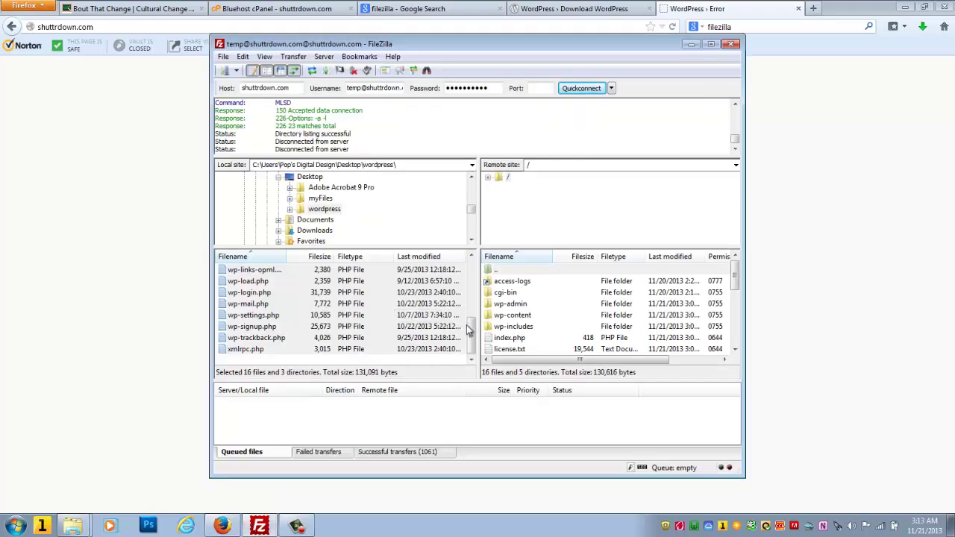
drag(470, 332, 470, 292)
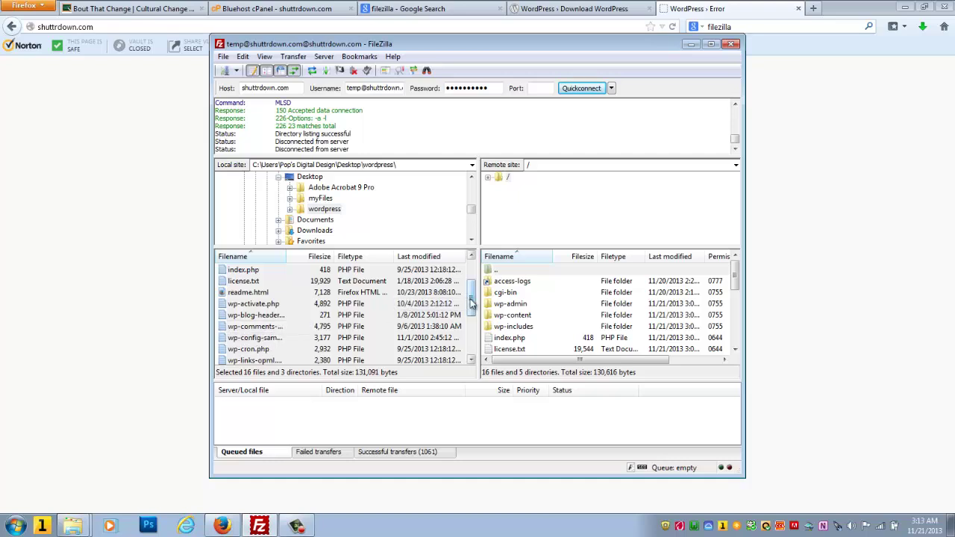
drag(471, 302, 471, 278)
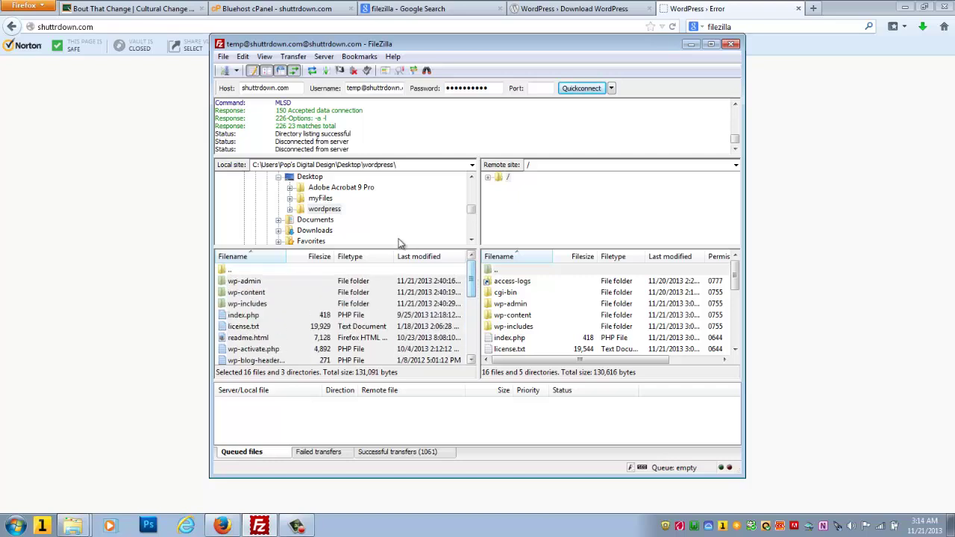
double_click(231, 270)
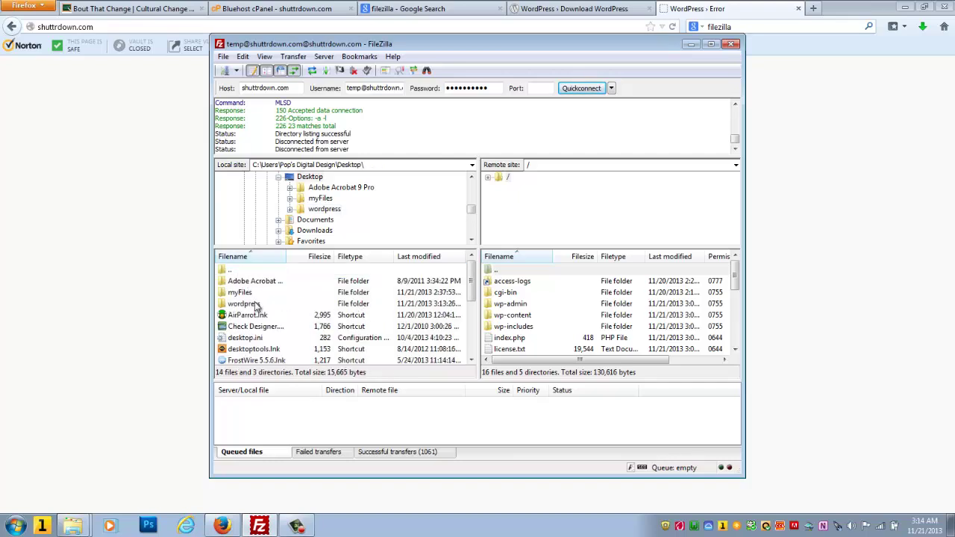
double_click(252, 304)
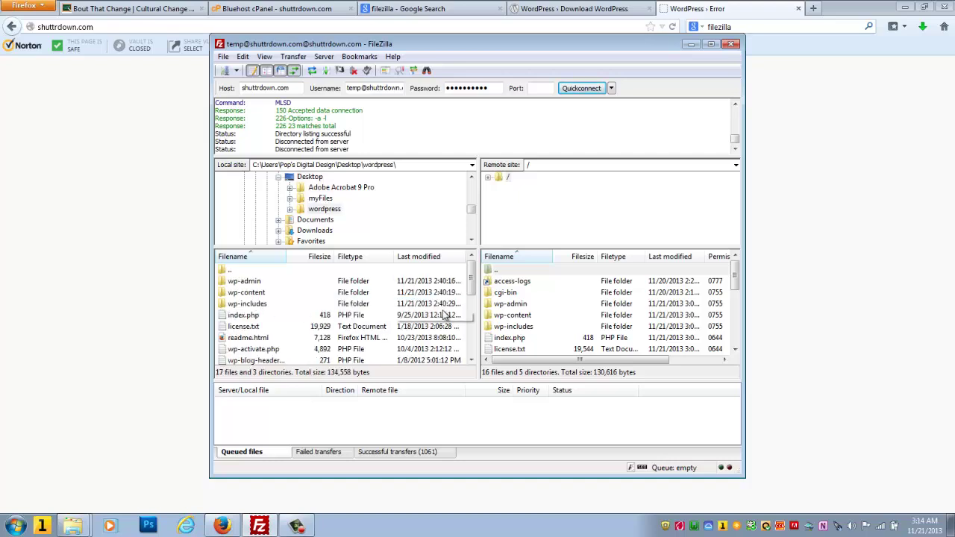
Step: Upload wp-config.php to the server root, confirm it in the remote list, then return to Firefox
drag(470, 295, 472, 308)
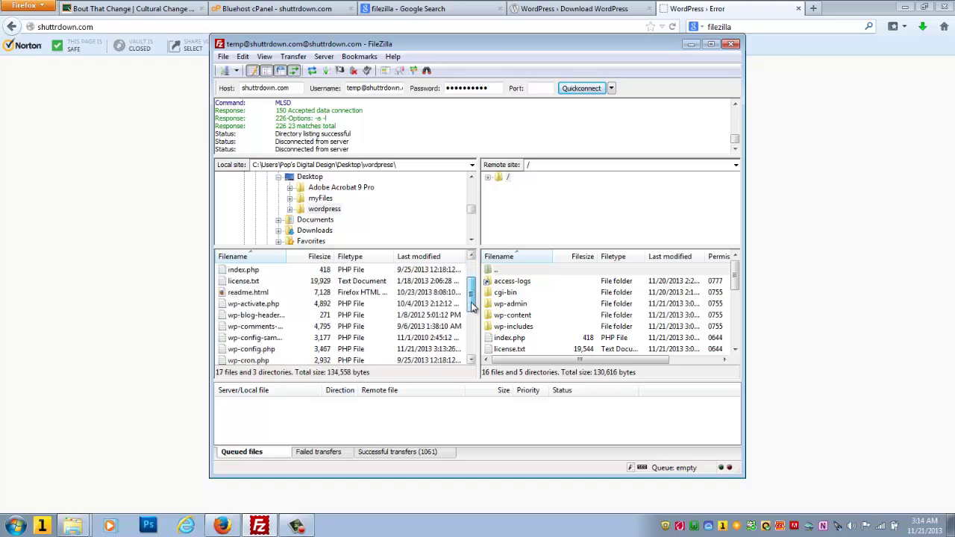
double_click(256, 349)
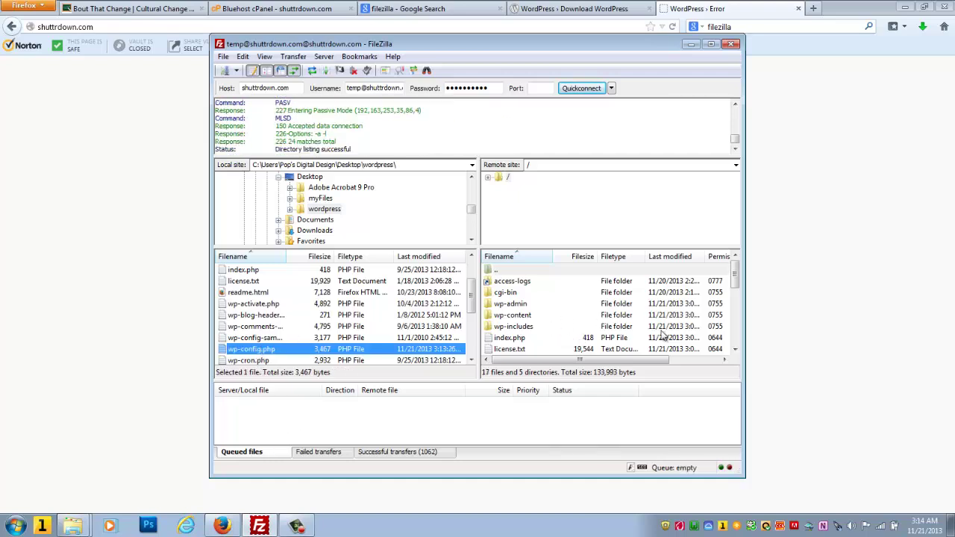
click(734, 350)
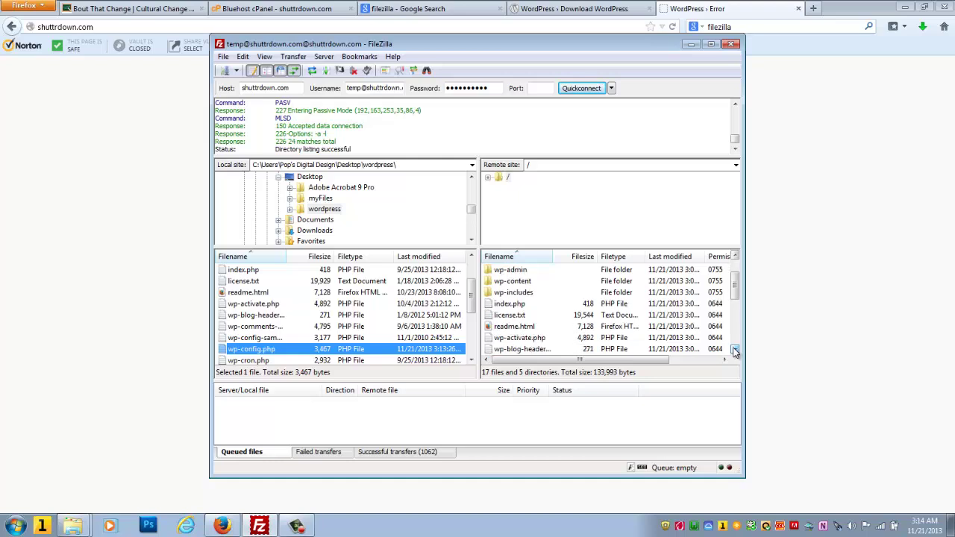
click(734, 351)
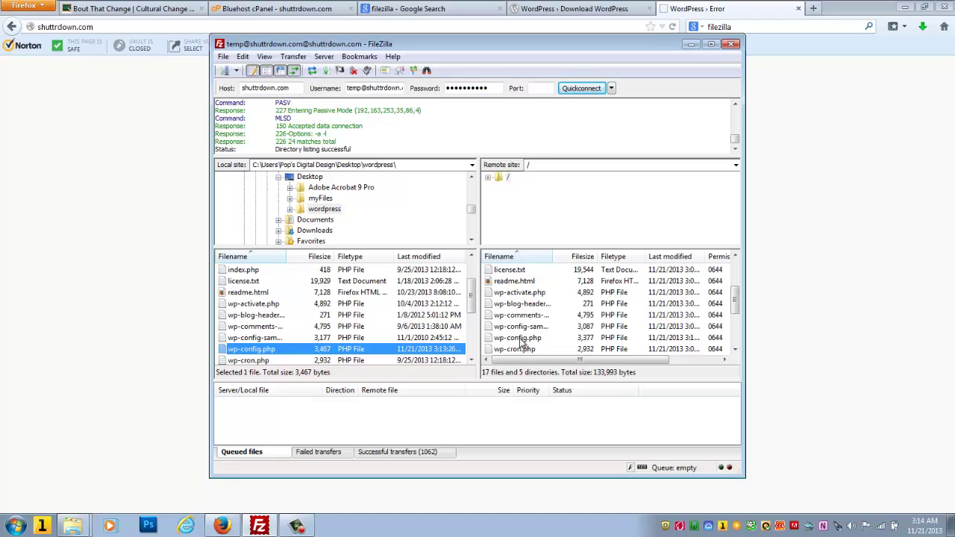
click(153, 217)
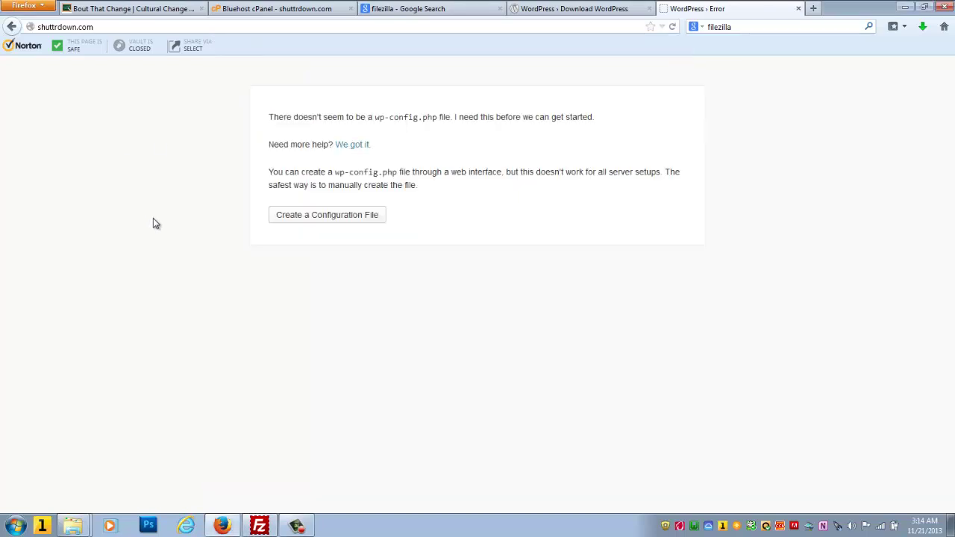
Step: Reload shuttrdown.com to start the installer, entering site title 'Shuttr Down Charlotte Photographer' and username temp
click(111, 27)
key(Return)
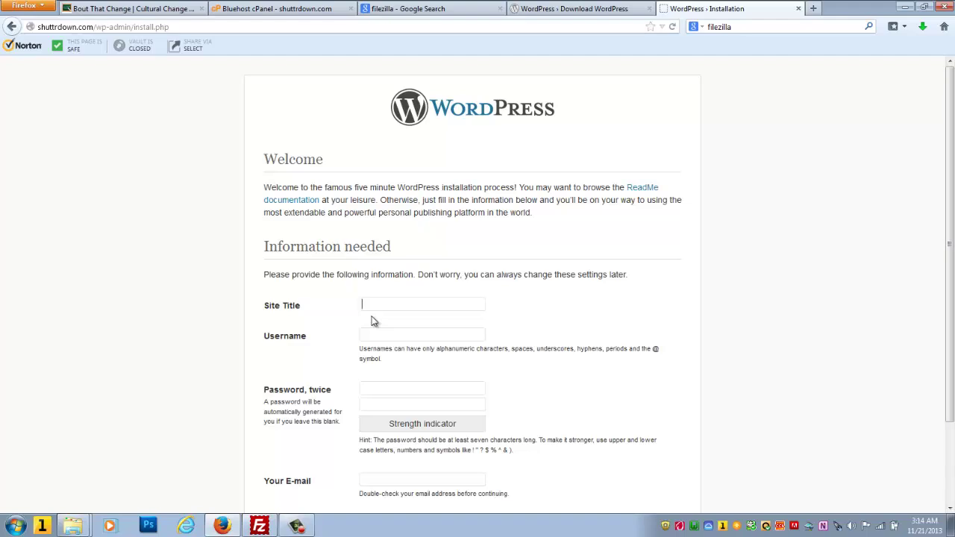
text(S)
text(huttr D)
text(own Cha)
text(rlotte P)
text(hotograph)
text(er)
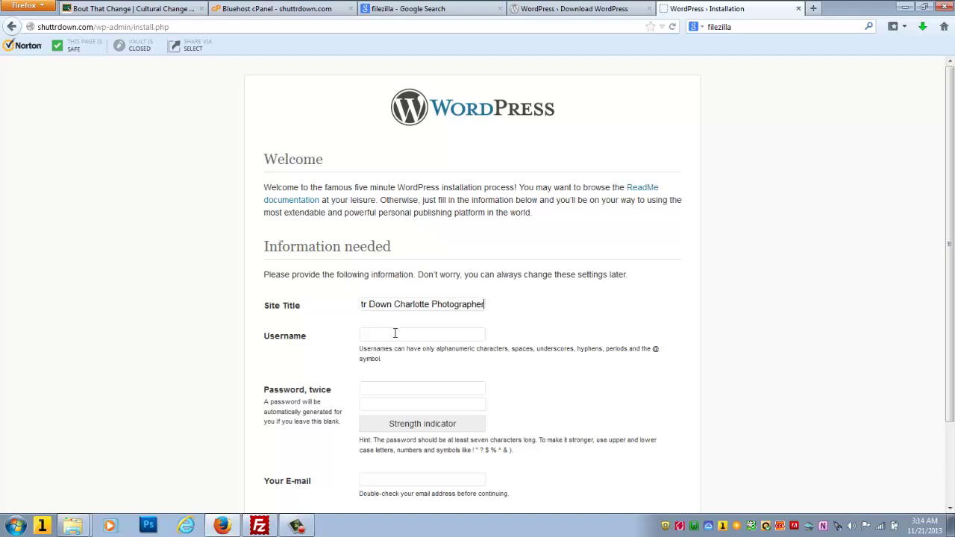
click(396, 333)
text(temp)
click(371, 387)
key(Tab)
Step: Type the admin password into both password fields
text(••)
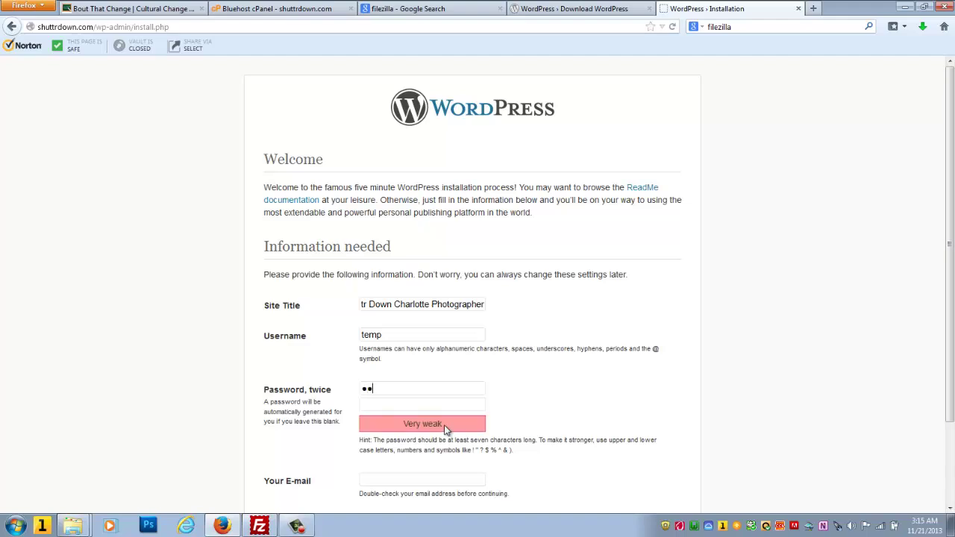
text(••••••••)
click(427, 405)
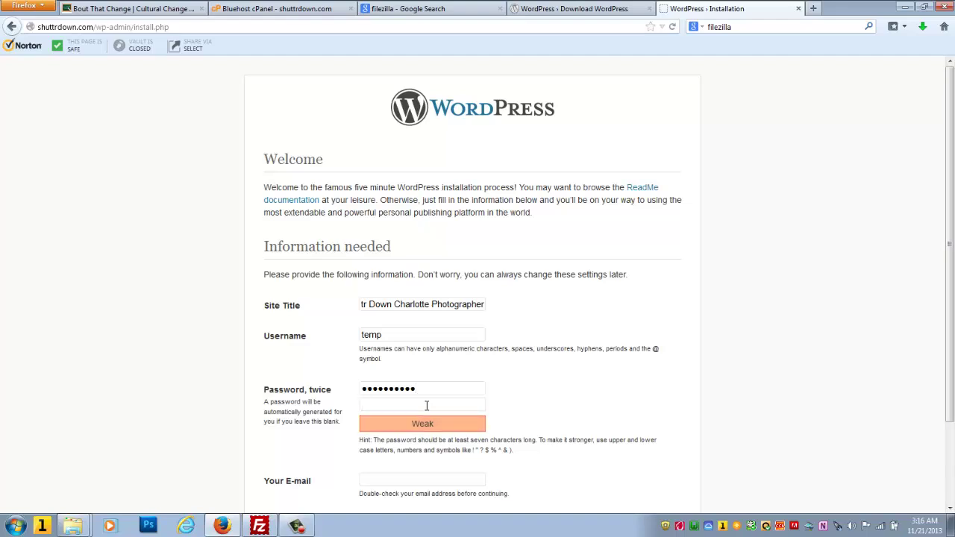
text(•••••••••)
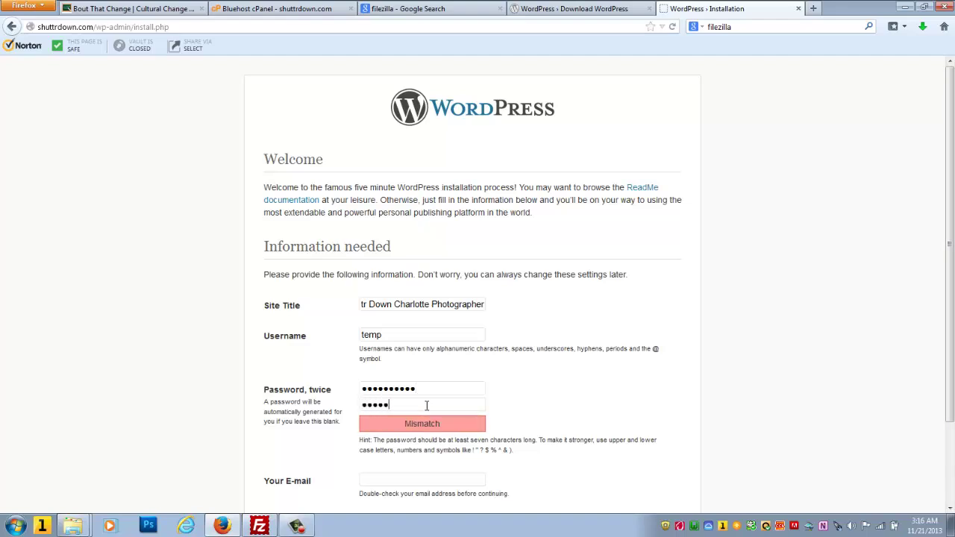
text(••)
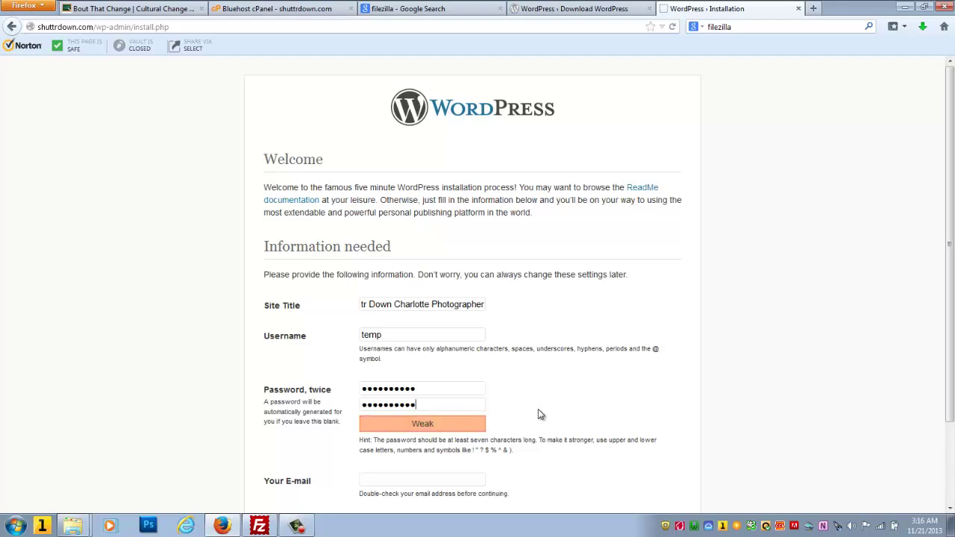
Step: Fill in the admin's e-mail address, correcting a mistyped letter
scroll(541, 414, down, 3)
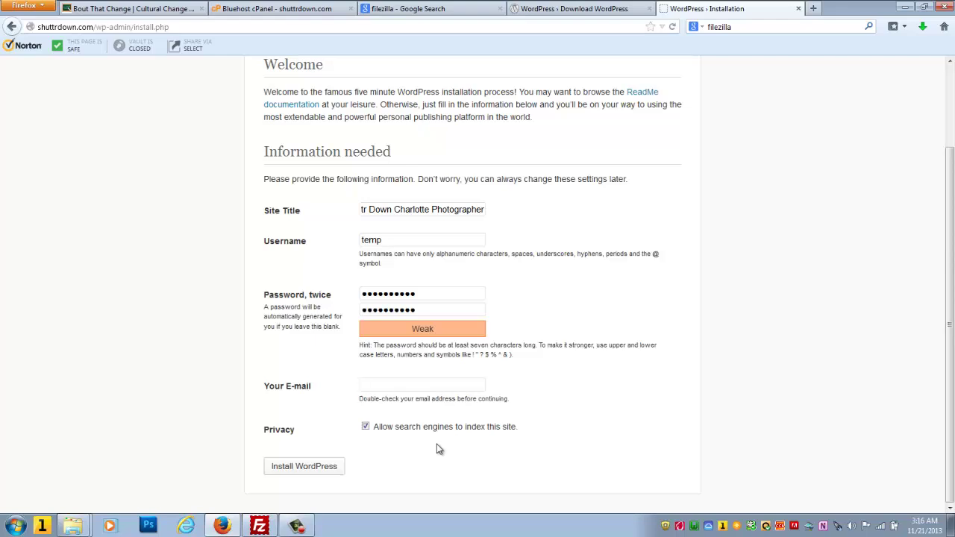
key(Tab)
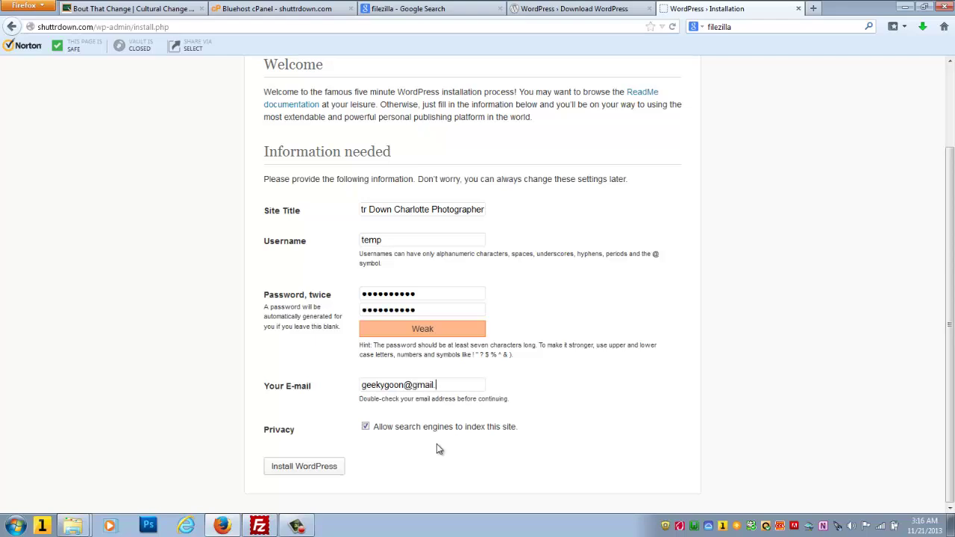
Step: Run Install WordPress and dismiss Firefox's save-password prompt
click(314, 472)
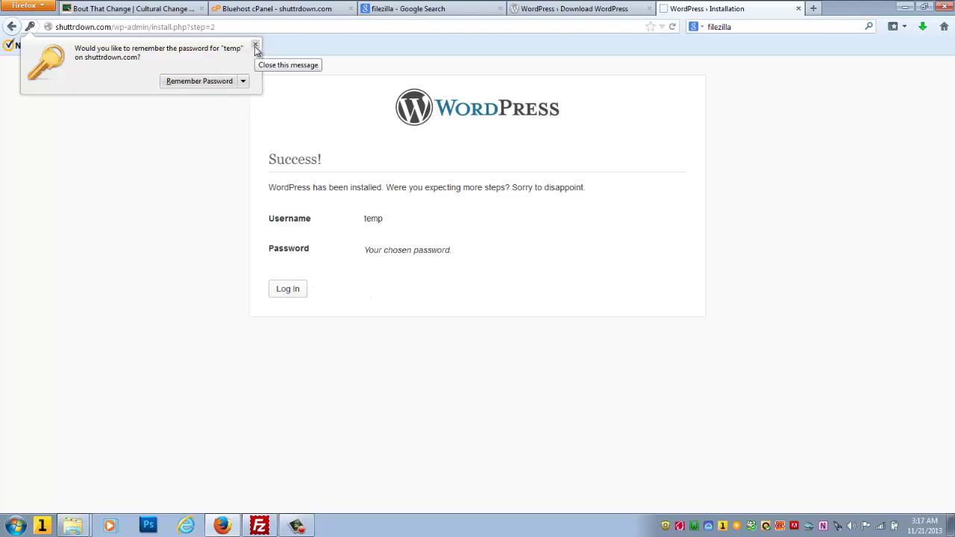
click(223, 80)
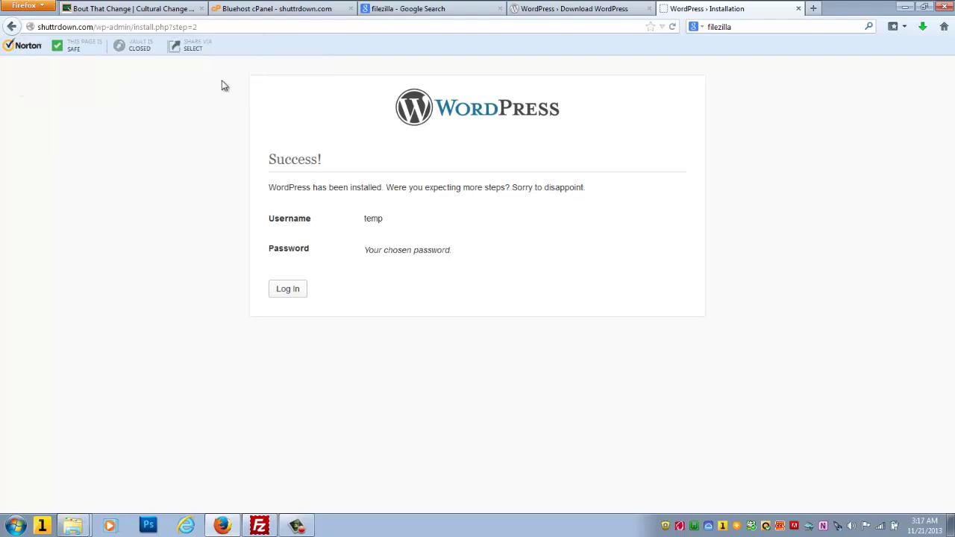
Step: Log in as temp with the prefilled credentials to reach the shuttrdown.com Dashboard
click(284, 290)
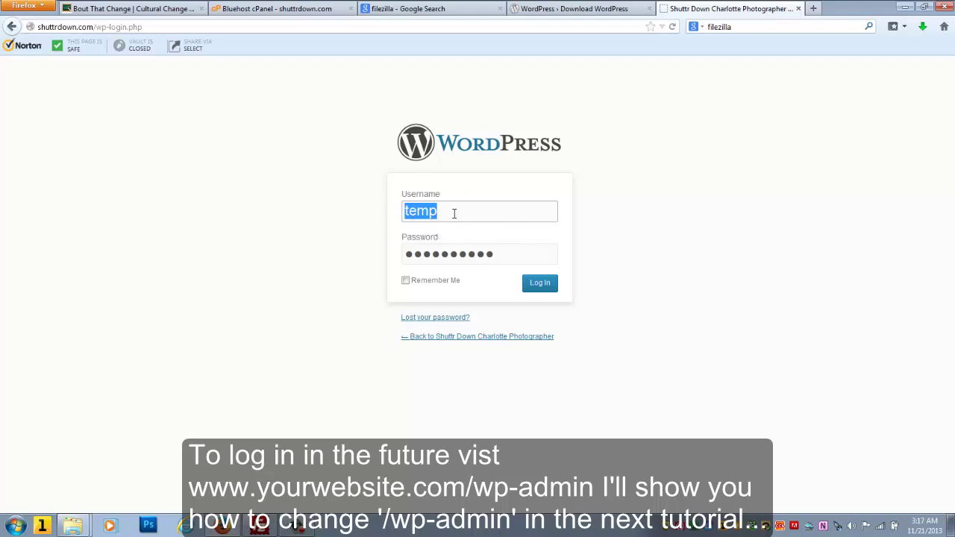
click(454, 213)
click(453, 213)
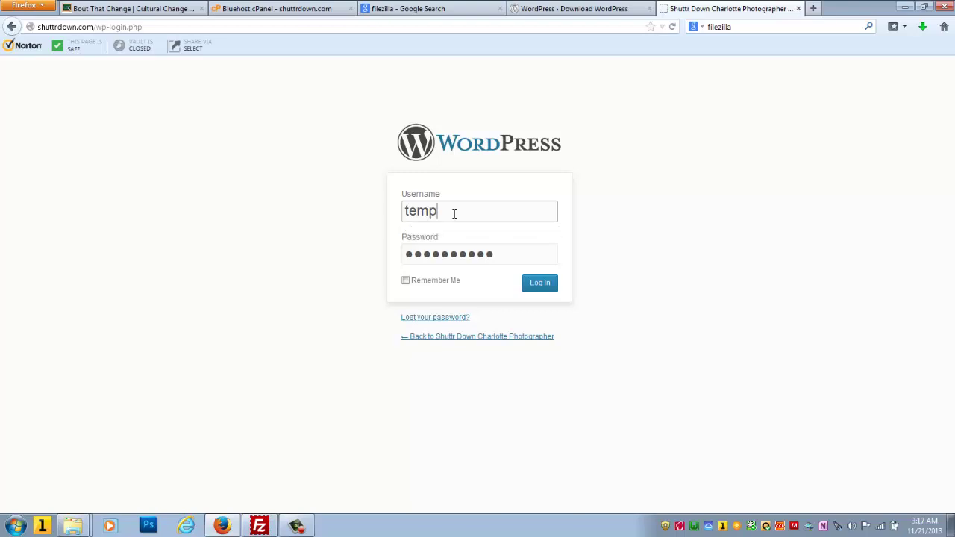
click(453, 214)
click(382, 233)
click(546, 290)
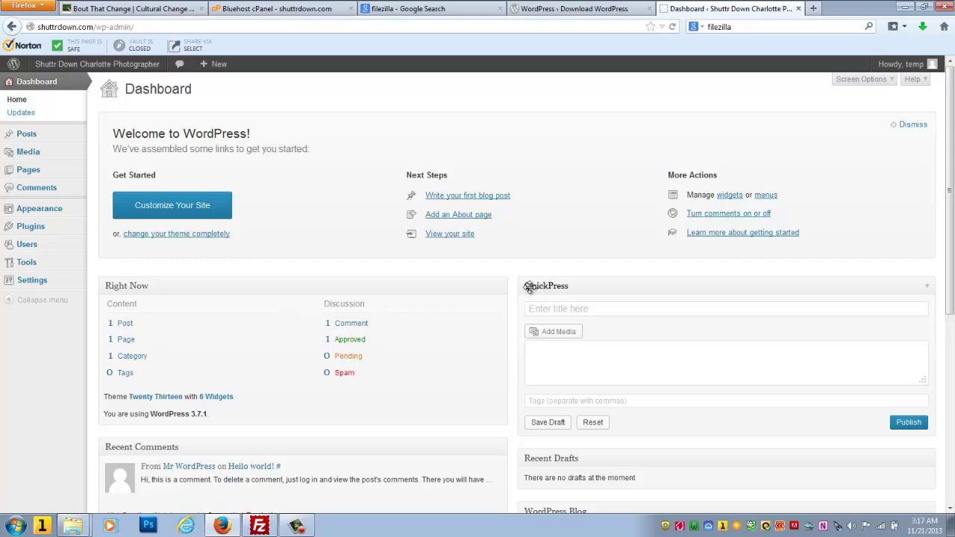
Step: Visit the shuttrdown.com home page via the site name in the WordPress admin bar
mouse_move(112, 71)
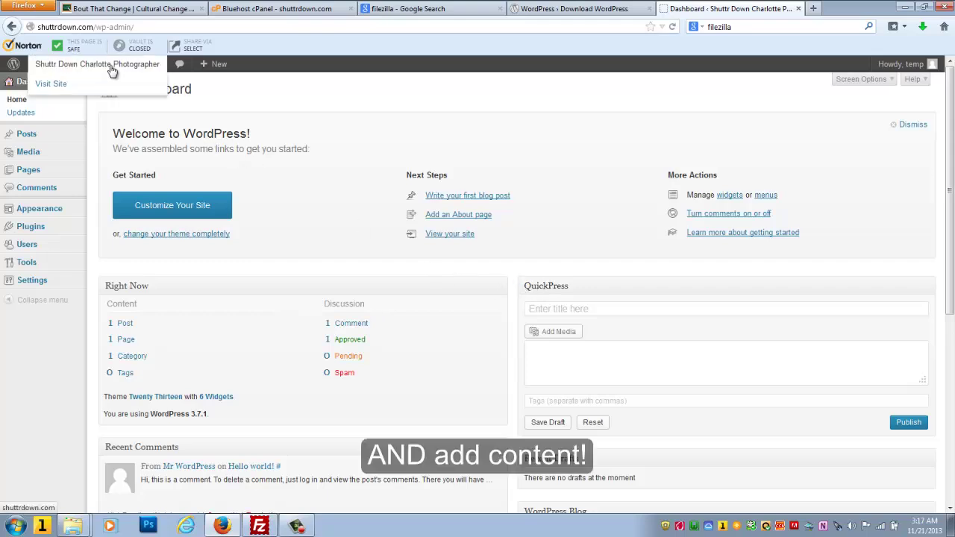
click(112, 71)
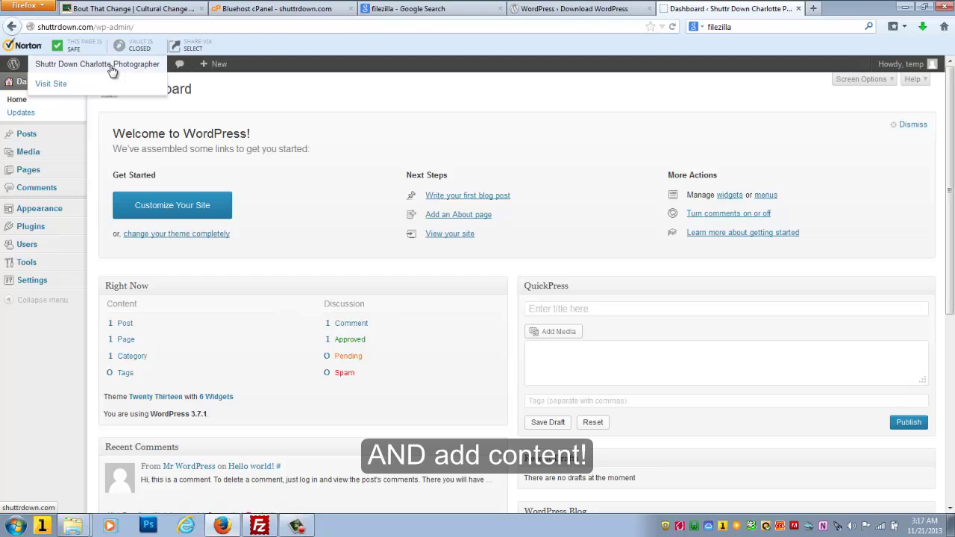